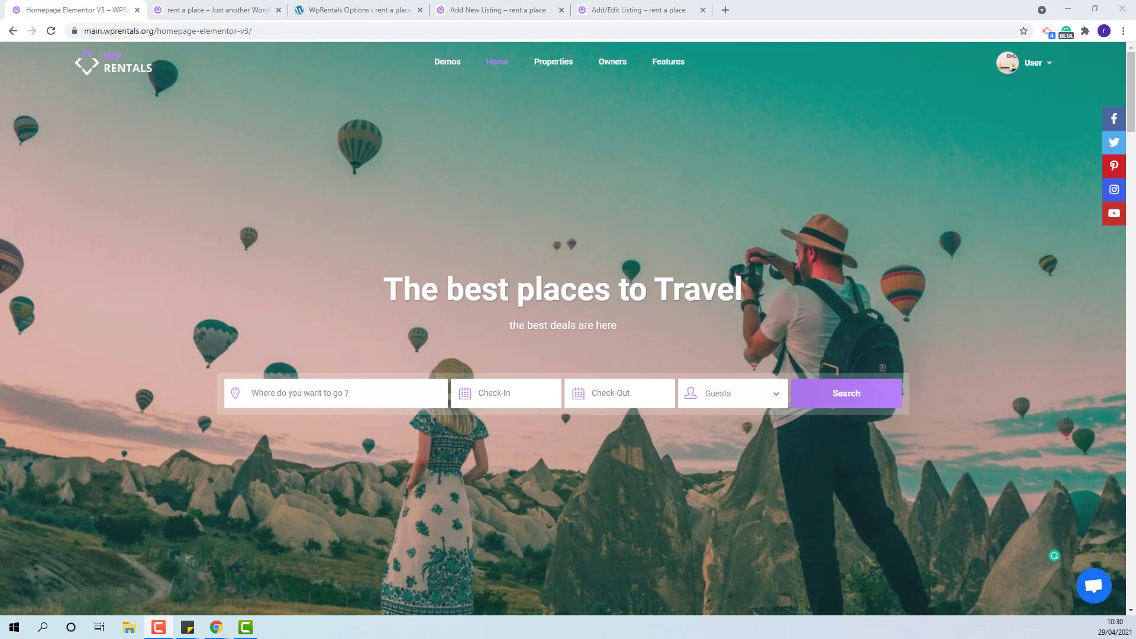
{"action": "left_click", "coordinate": [367, 10]}
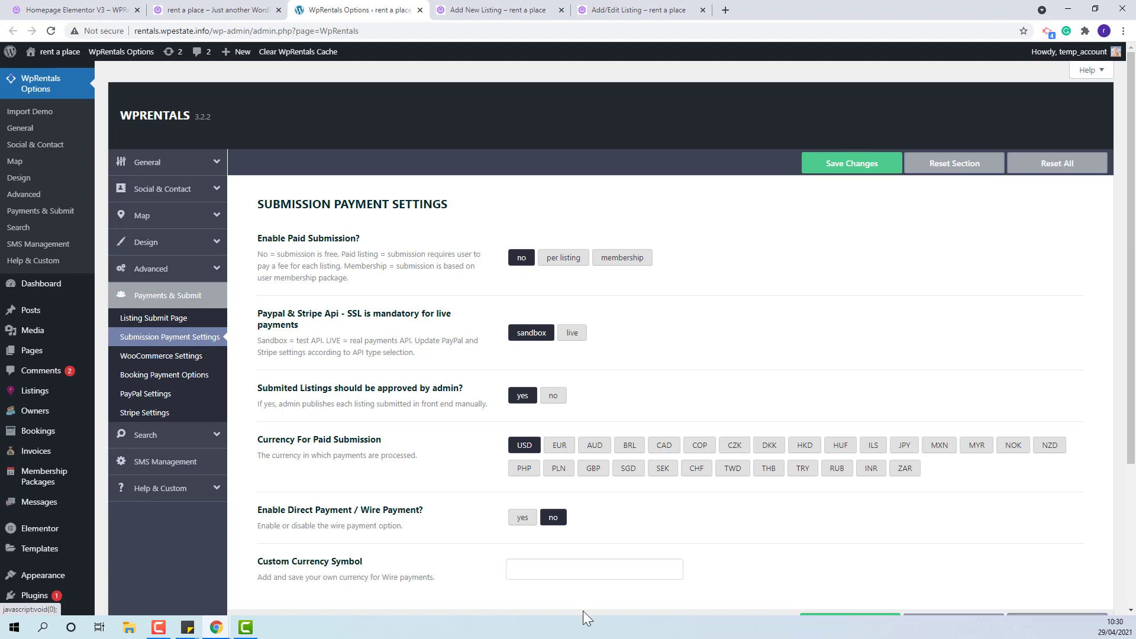
{"action": "mouse_move", "coordinate": [256, 393]}
{"action": "left_mouse_down"}
{"action": "mouse_move", "coordinate": [456, 388]}
{"action": "mouse_move", "coordinate": [261, 392]}
{"action": "left_mouse_up"}
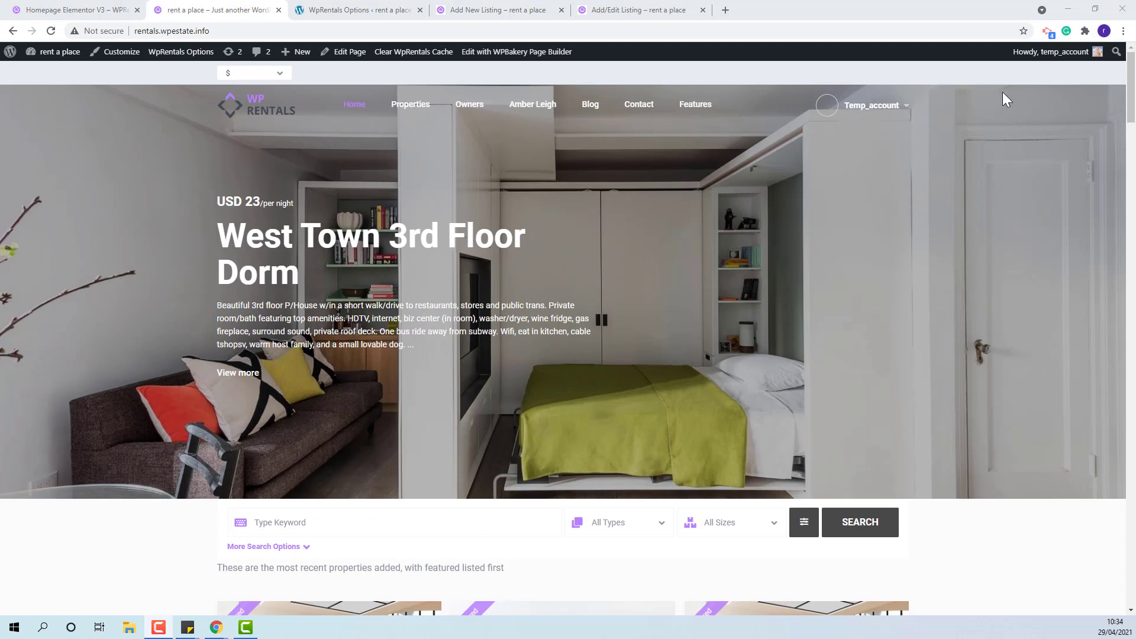
Step: From the Temp_account menu, go to Add New Listing and look over its Description form
{"action": "left_click", "coordinate": [863, 118]}
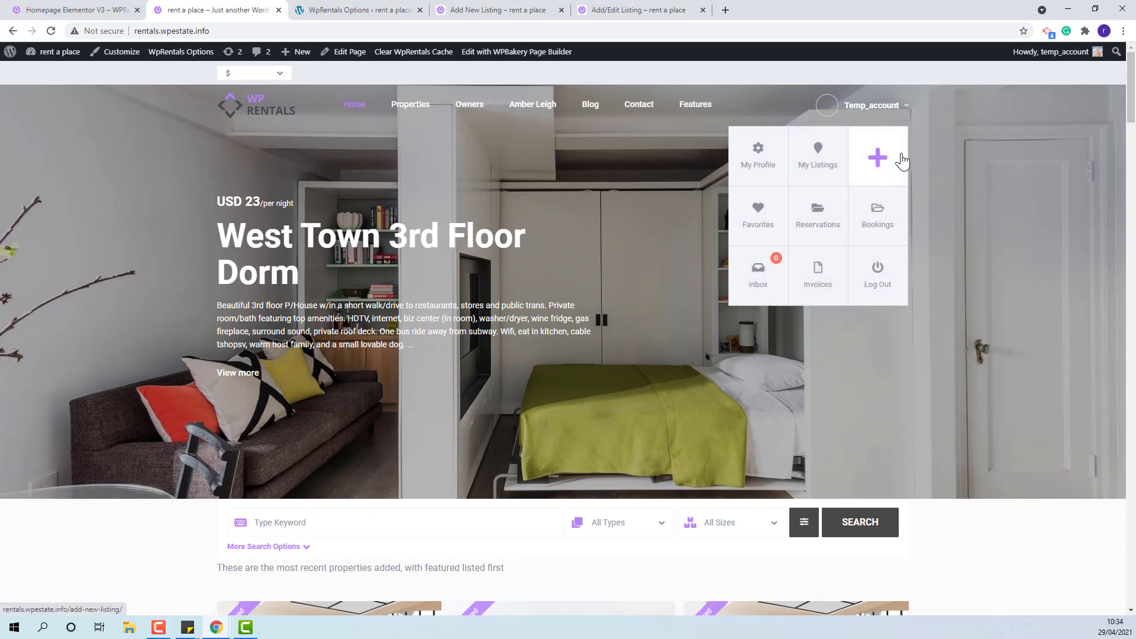
{"action": "left_click", "coordinate": [496, 10]}
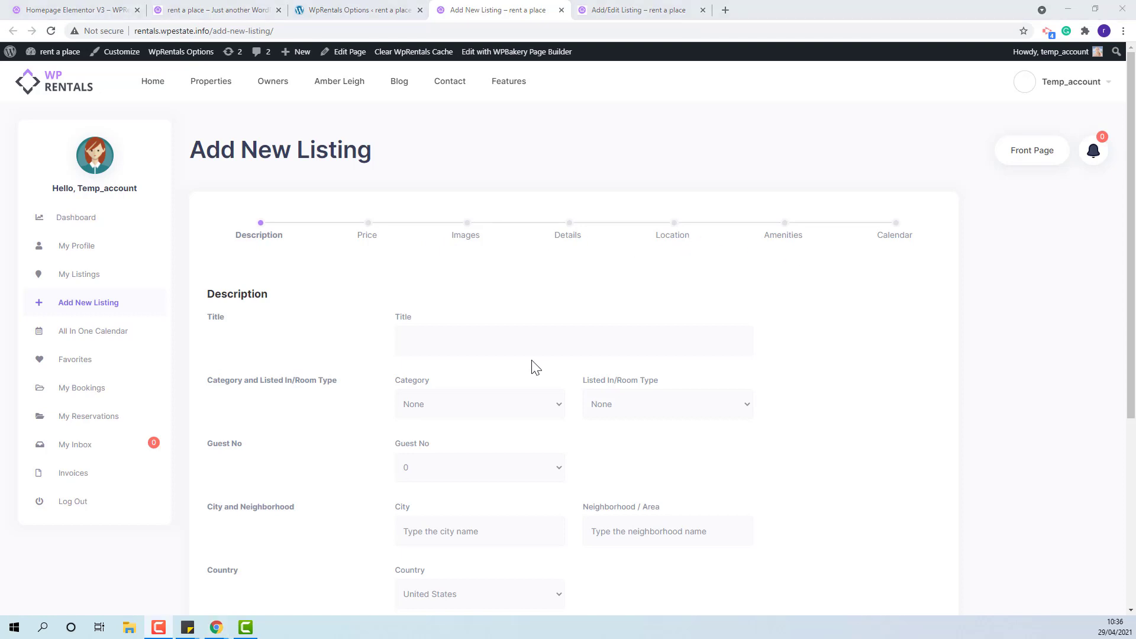
{"action": "scroll", "coordinate": [534, 367], "scroll_direction": "down", "scroll_amount": 5}
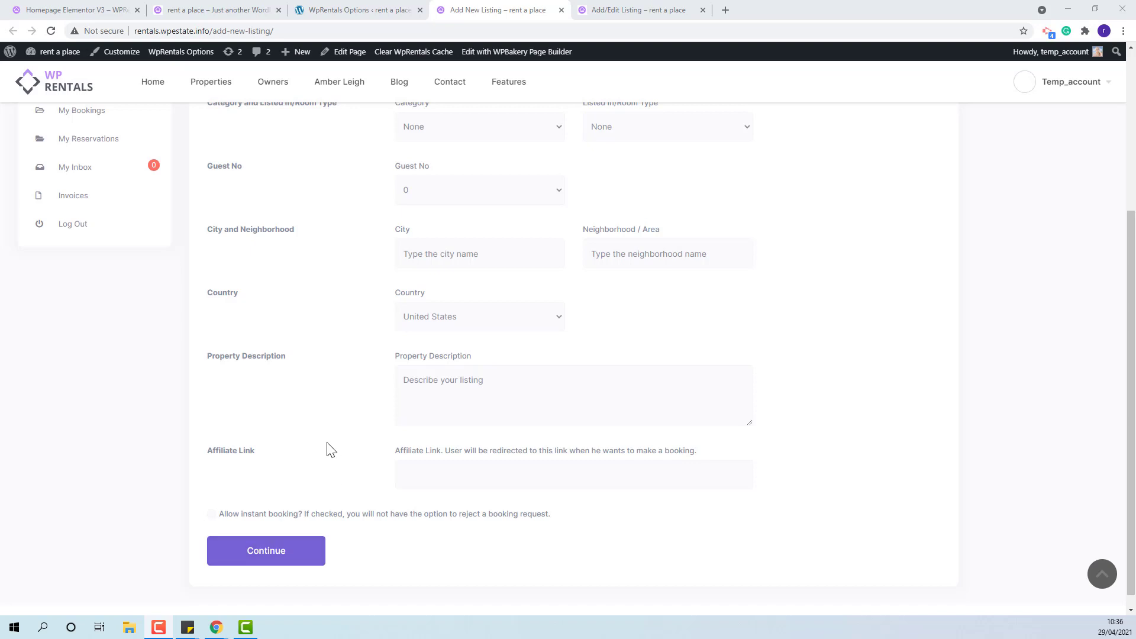
{"action": "scroll", "coordinate": [323, 438], "scroll_direction": "up", "scroll_amount": 3}
Step: Enter the title 'New Listings' with category Apartment, room type Private room, and 1 guest
{"action": "left_click", "coordinate": [436, 242]}
{"action": "type", "text": "New lis"}
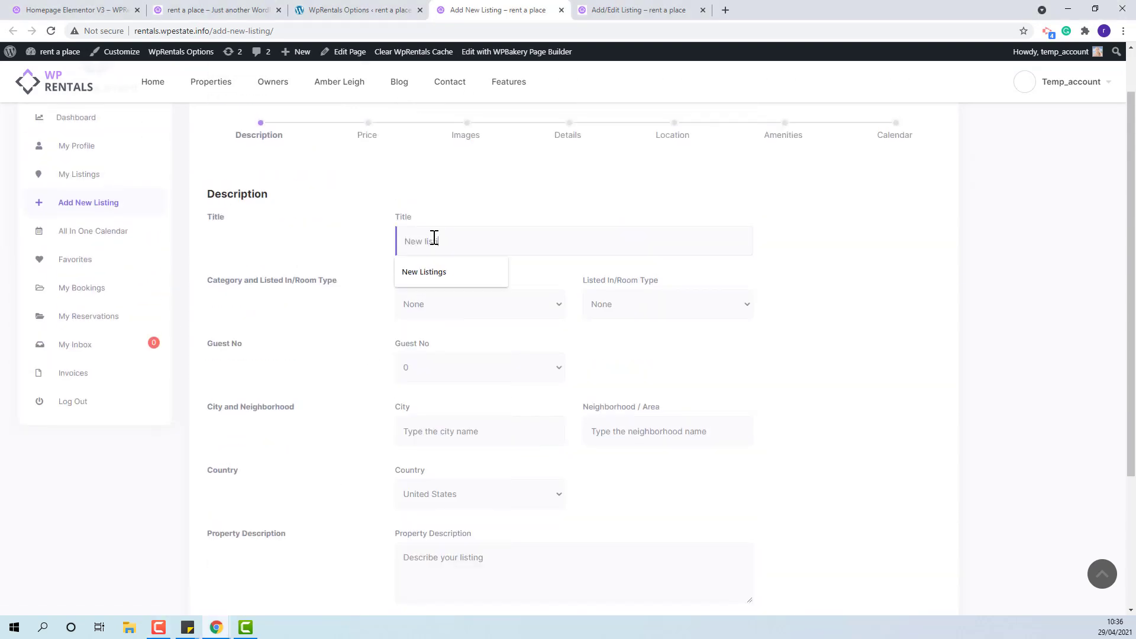
{"action": "type", "text": "ting"}
{"action": "left_click", "coordinate": [469, 274]}
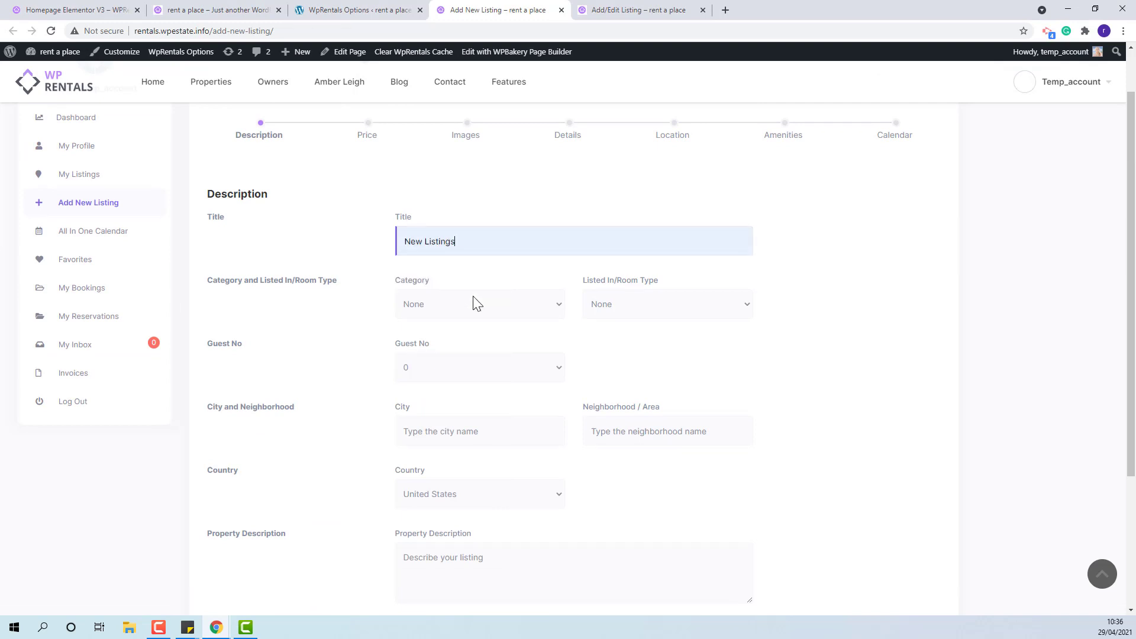
{"action": "left_click", "coordinate": [474, 304]}
{"action": "left_click", "coordinate": [530, 334]}
{"action": "left_click", "coordinate": [651, 305]}
{"action": "left_click", "coordinate": [651, 322]}
{"action": "left_click", "coordinate": [638, 305]}
{"action": "left_click", "coordinate": [637, 347]}
{"action": "left_click", "coordinate": [448, 369]}
{"action": "left_click", "coordinate": [451, 399]}
Step: Continue past the description and save the new listing
{"action": "scroll", "coordinate": [587, 523], "scroll_direction": "down", "scroll_amount": 3}
{"action": "left_click", "coordinate": [270, 560]}
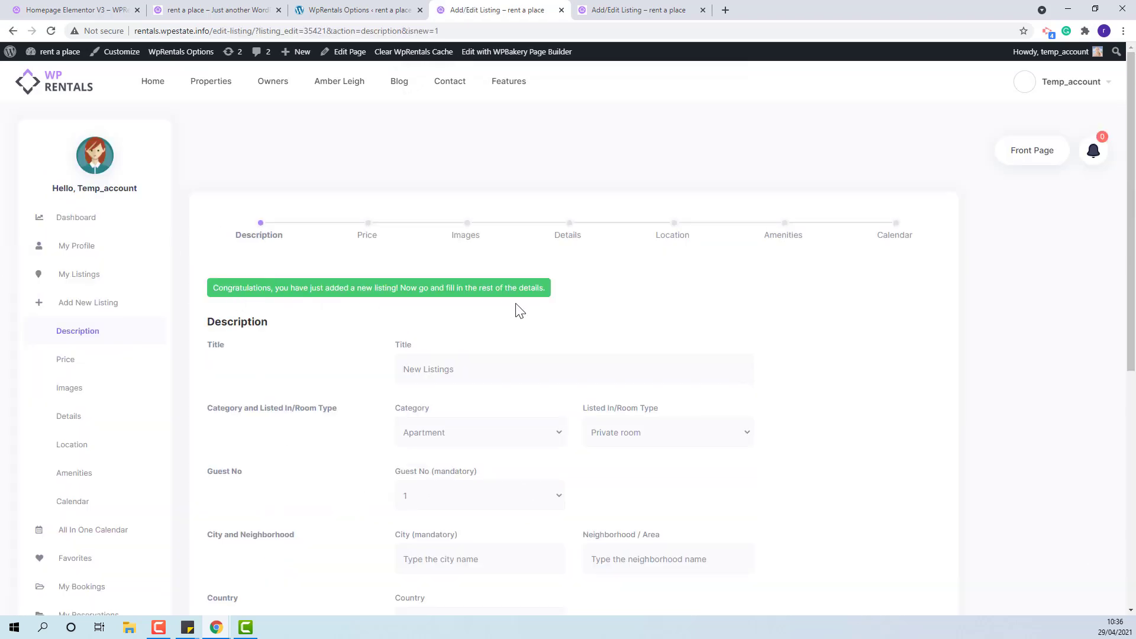
{"action": "scroll", "coordinate": [602, 303], "scroll_direction": "down", "scroll_amount": 7}
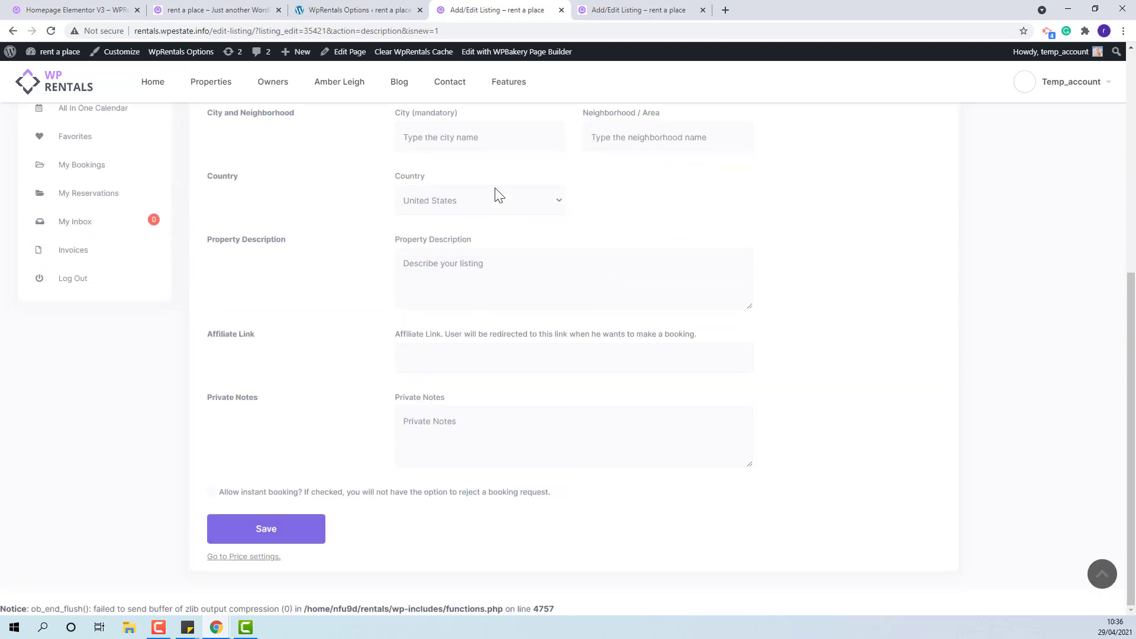
{"action": "left_click", "coordinate": [304, 538]}
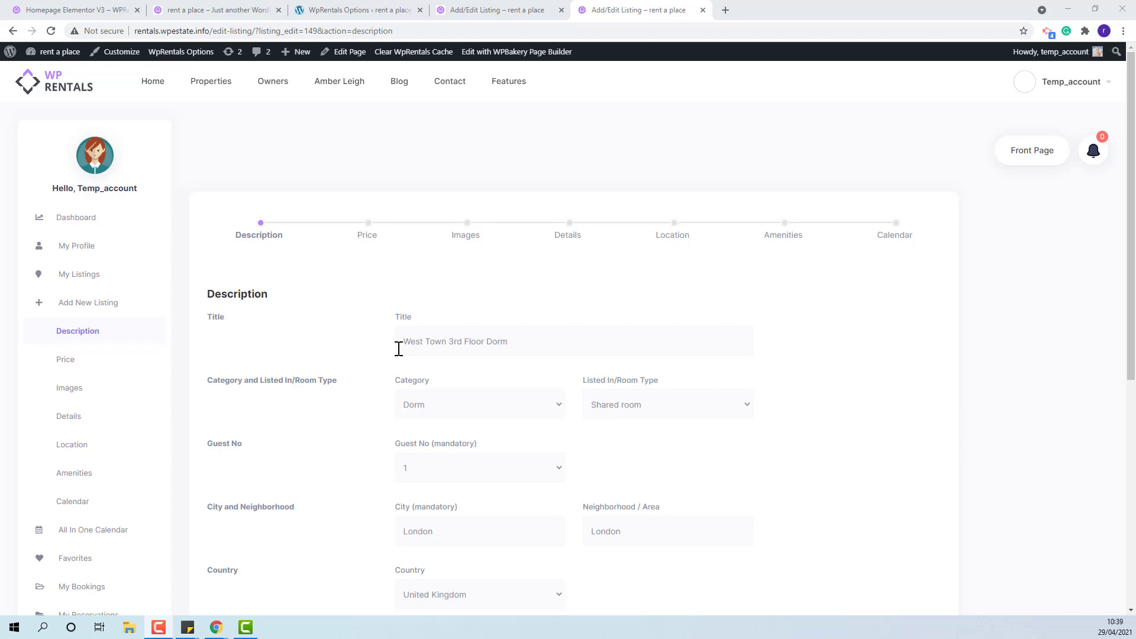
Step: Scroll through the West Town 3rd Floor Dorm Description step down to its Save button
{"action": "scroll", "coordinate": [263, 286], "scroll_direction": "down", "scroll_amount": 2}
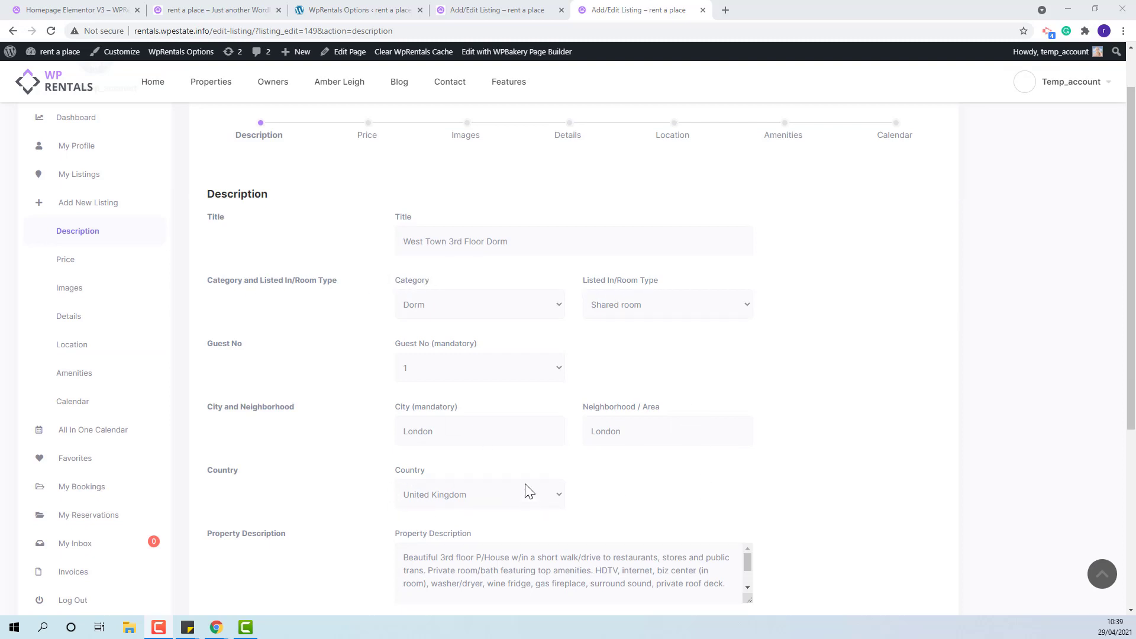
{"action": "scroll", "coordinate": [521, 482], "scroll_direction": "down", "scroll_amount": 1}
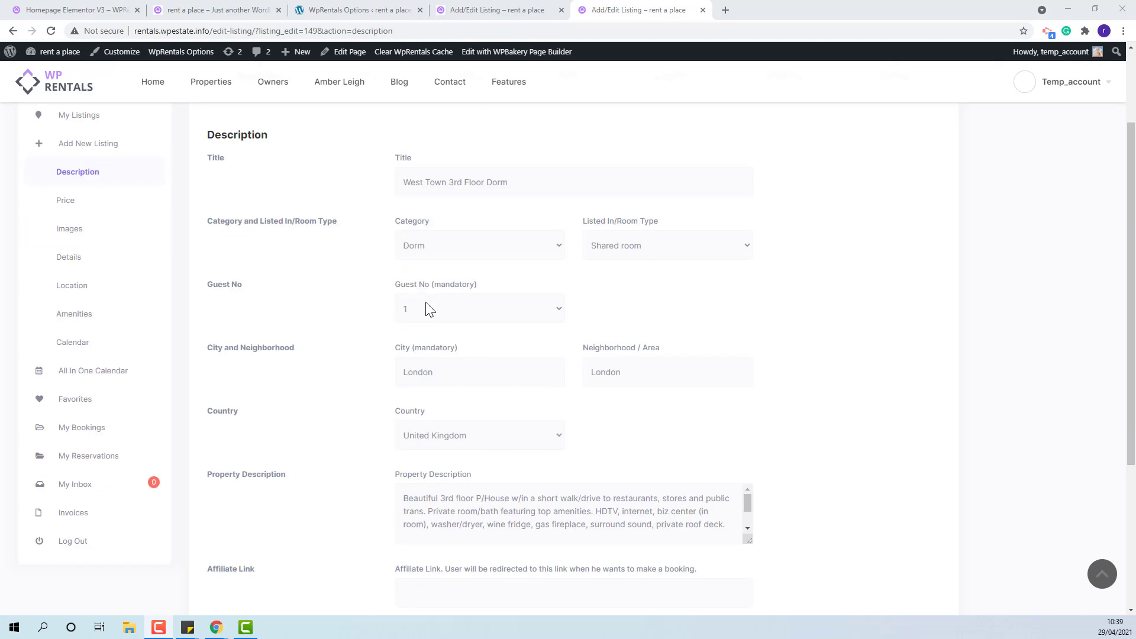
{"action": "scroll", "coordinate": [425, 302], "scroll_direction": "down", "scroll_amount": 1}
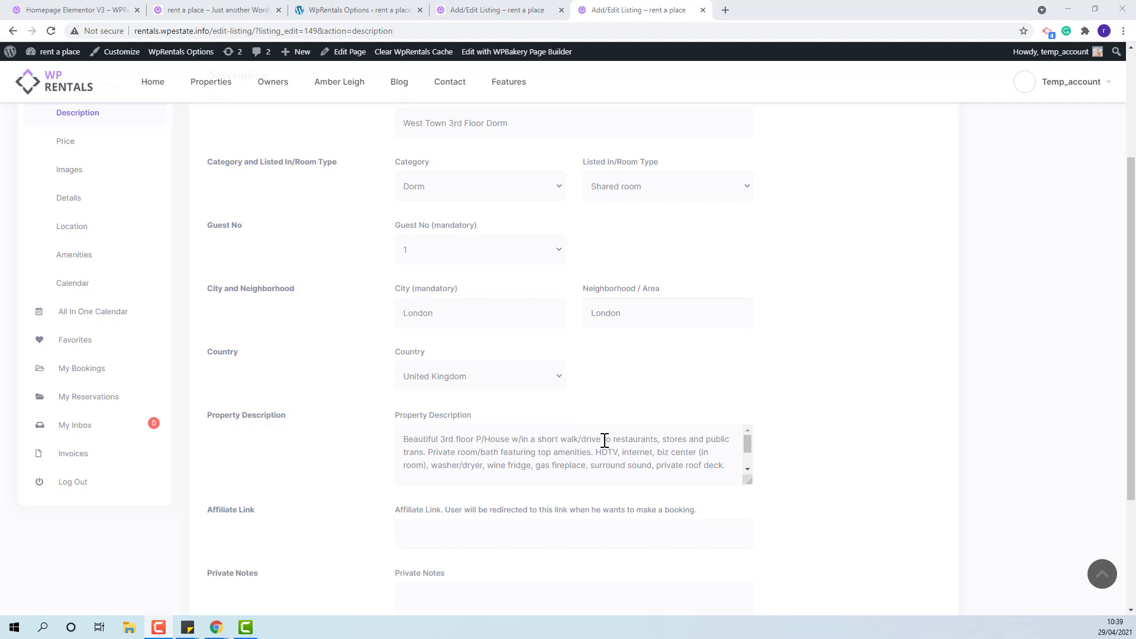
{"action": "scroll", "coordinate": [610, 441], "scroll_direction": "down", "scroll_amount": 3}
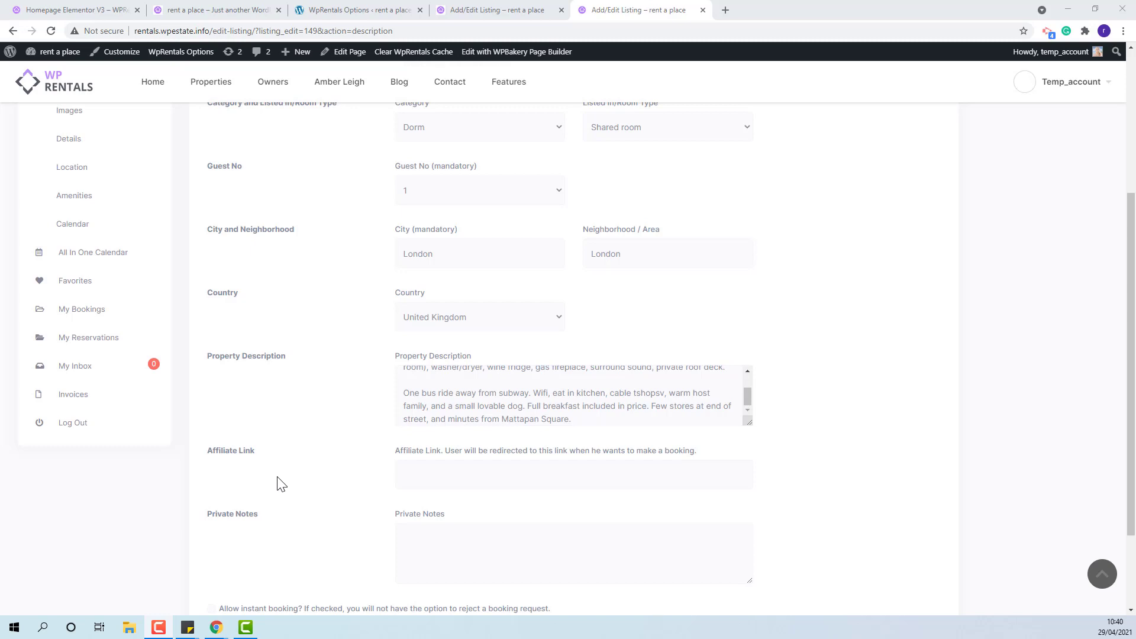
{"action": "scroll", "coordinate": [280, 483], "scroll_direction": "up", "scroll_amount": 1}
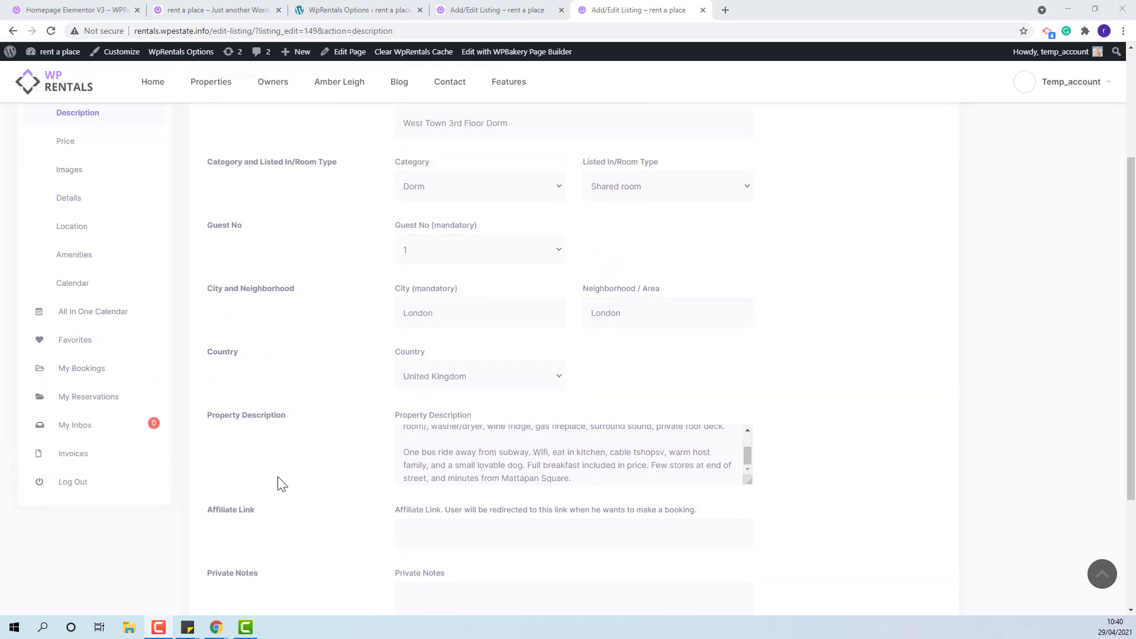
{"action": "scroll", "coordinate": [283, 483], "scroll_direction": "down", "scroll_amount": 2}
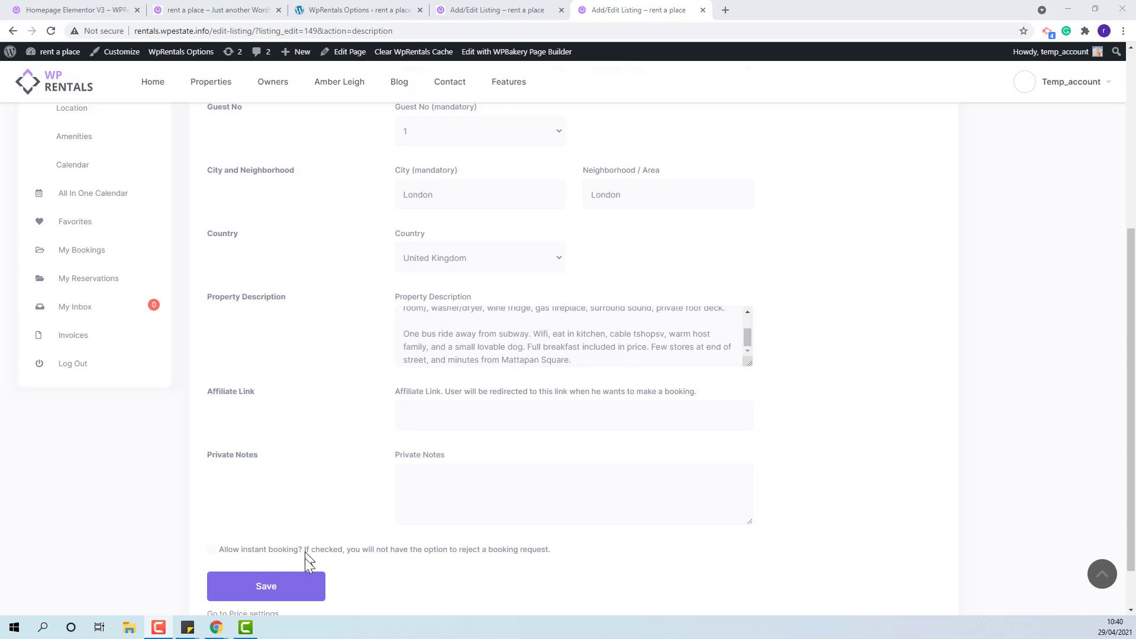
Step: Save the description, then expand the full description on the property page with View more
{"action": "left_click", "coordinate": [304, 592]}
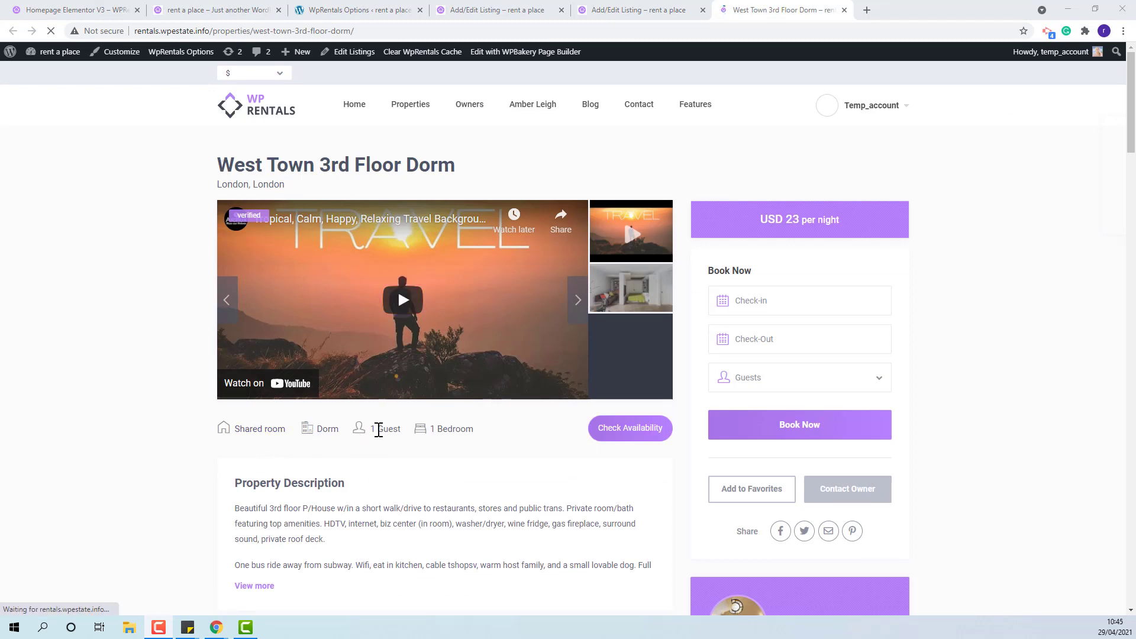
{"action": "scroll", "coordinate": [401, 485], "scroll_direction": "down", "scroll_amount": 2}
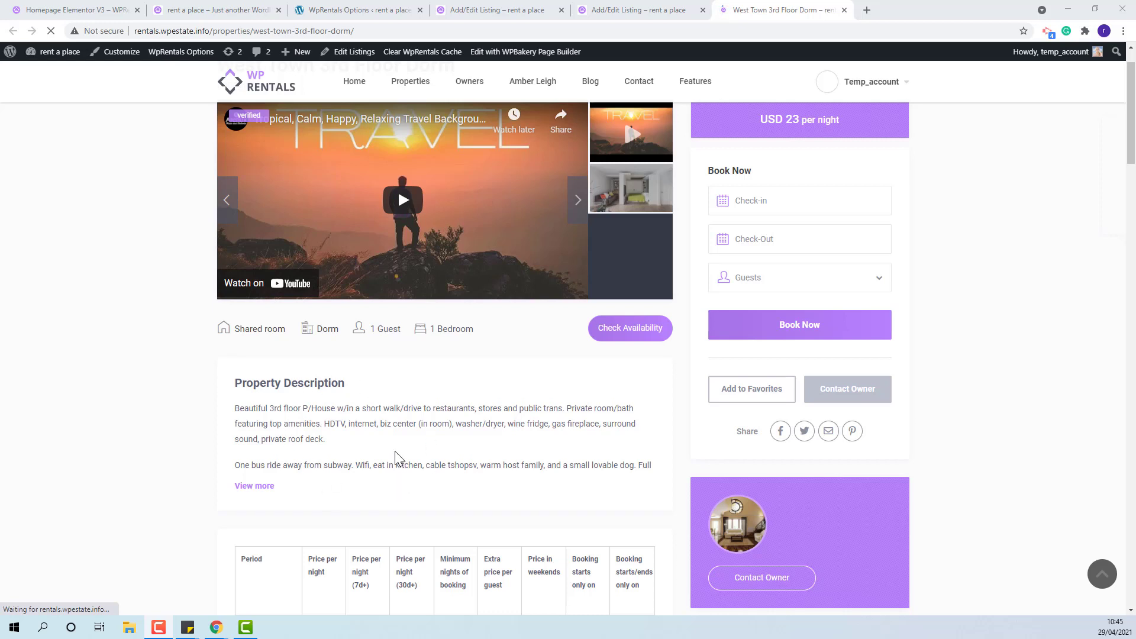
{"action": "left_click", "coordinate": [267, 487]}
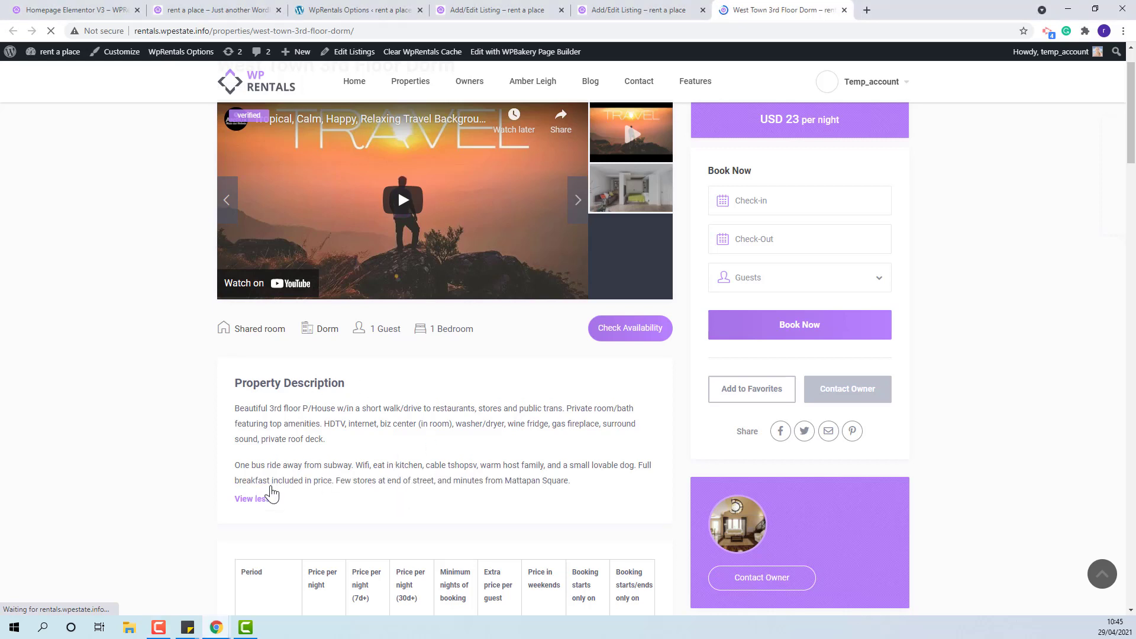
Step: Collapse the description, check the 'From' price label, and return to the Price settings
{"action": "left_click", "coordinate": [258, 503]}
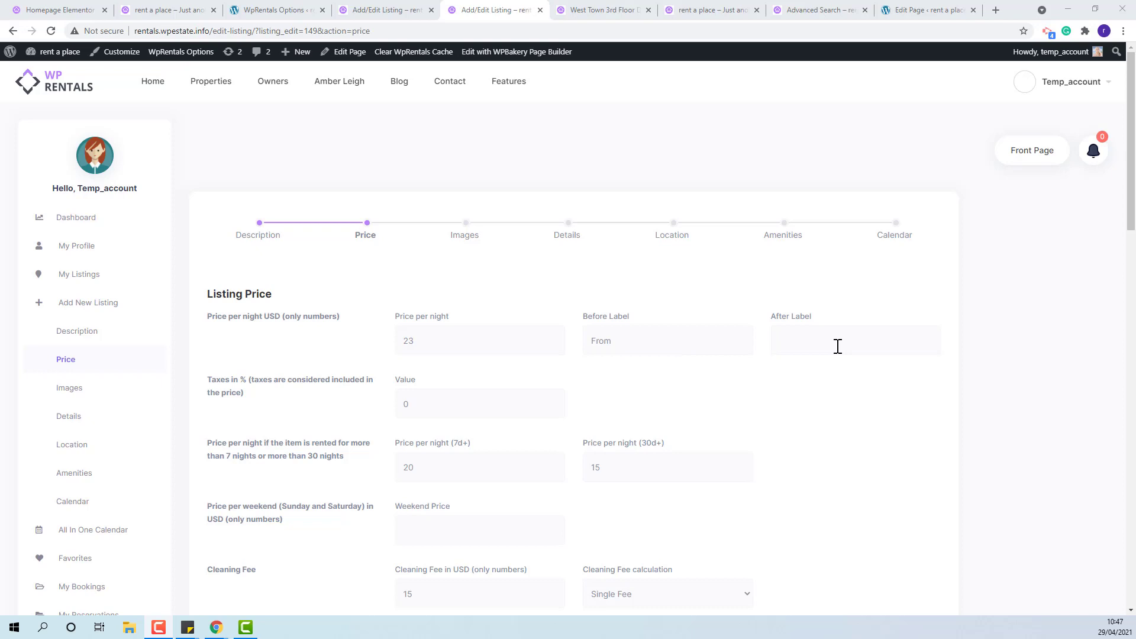
{"action": "double_click", "coordinate": [595, 341]}
{"action": "left_click", "coordinate": [604, 10]}
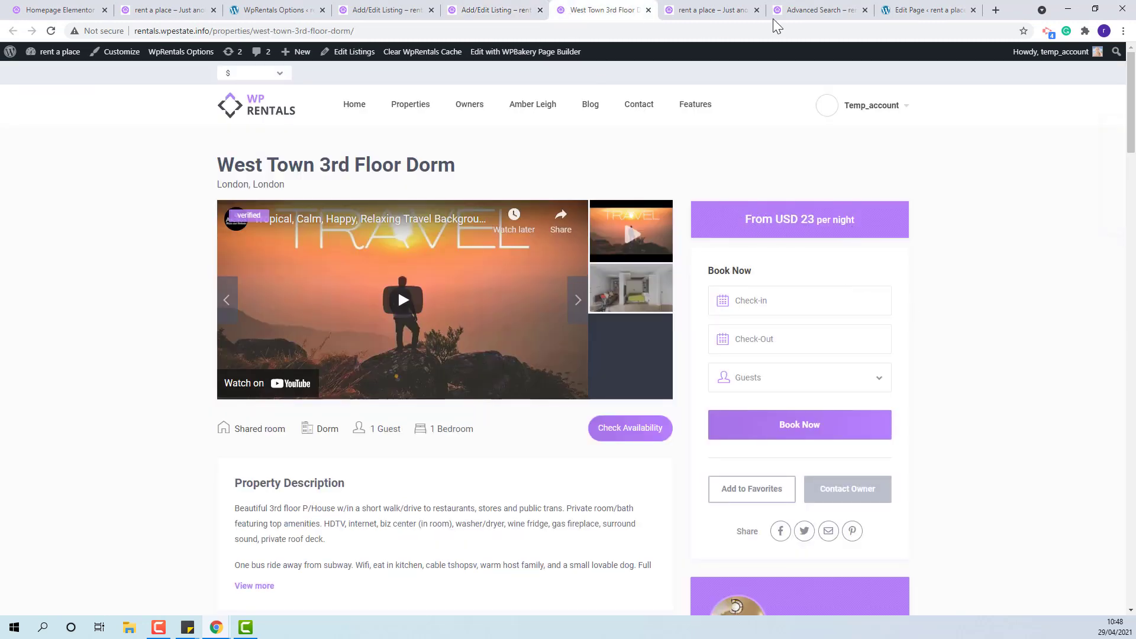
{"action": "left_click", "coordinate": [725, 9]}
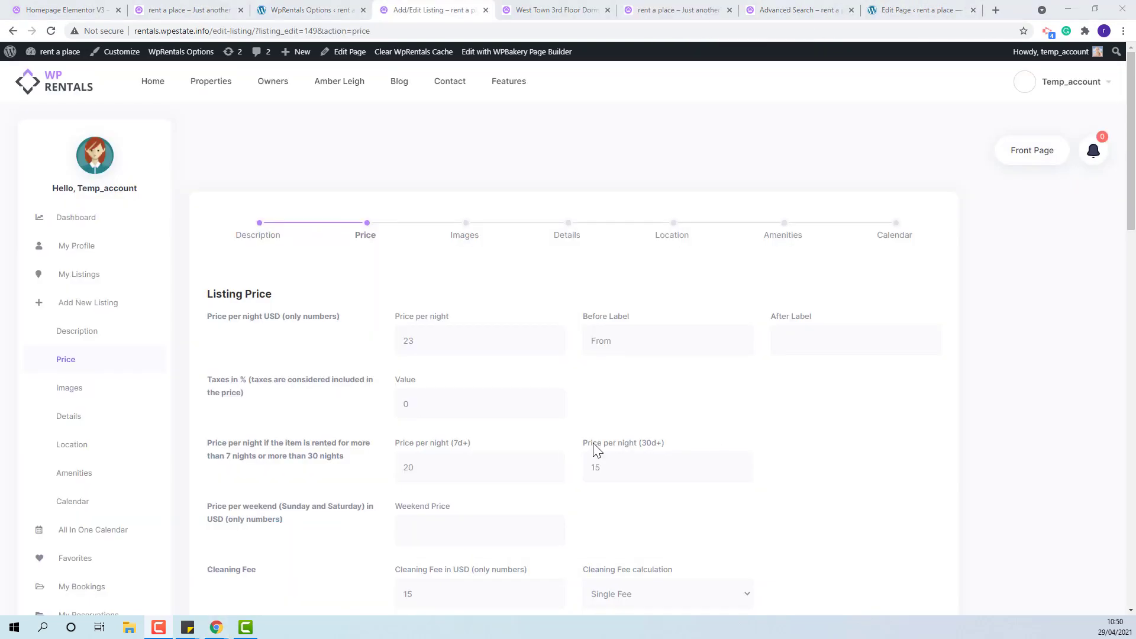
Step: Scroll down past Extra Options to the April–May 2021 Price Adjustments calendar
{"action": "scroll", "coordinate": [482, 423], "scroll_direction": "down", "scroll_amount": 3}
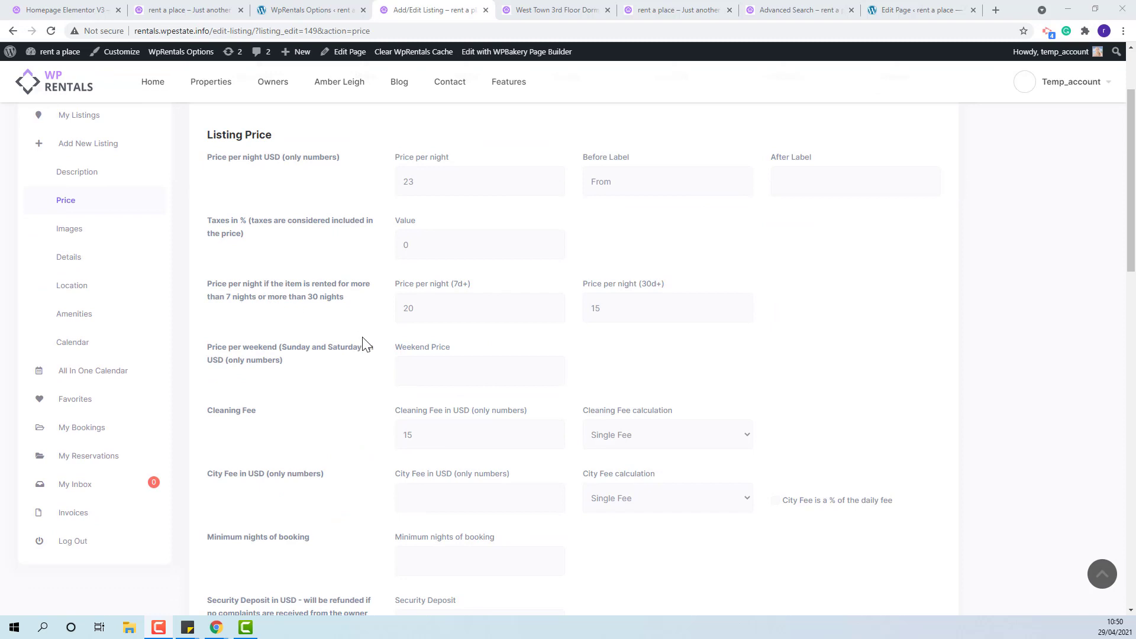
{"action": "scroll", "coordinate": [230, 262], "scroll_direction": "down", "scroll_amount": 3}
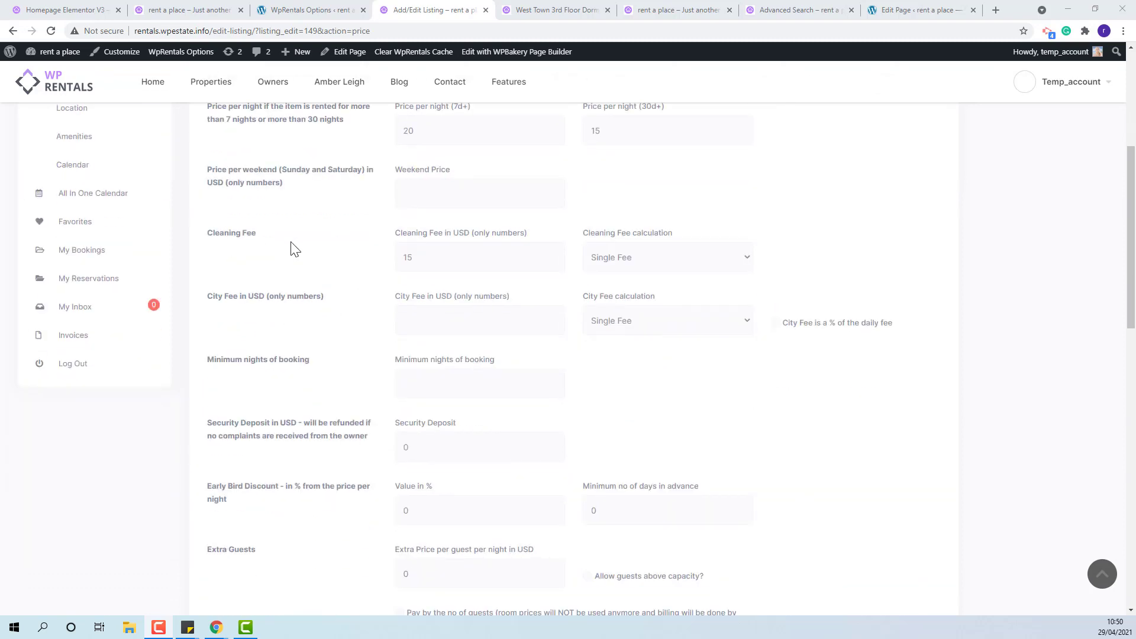
{"action": "scroll", "coordinate": [295, 284], "scroll_direction": "down", "scroll_amount": 2}
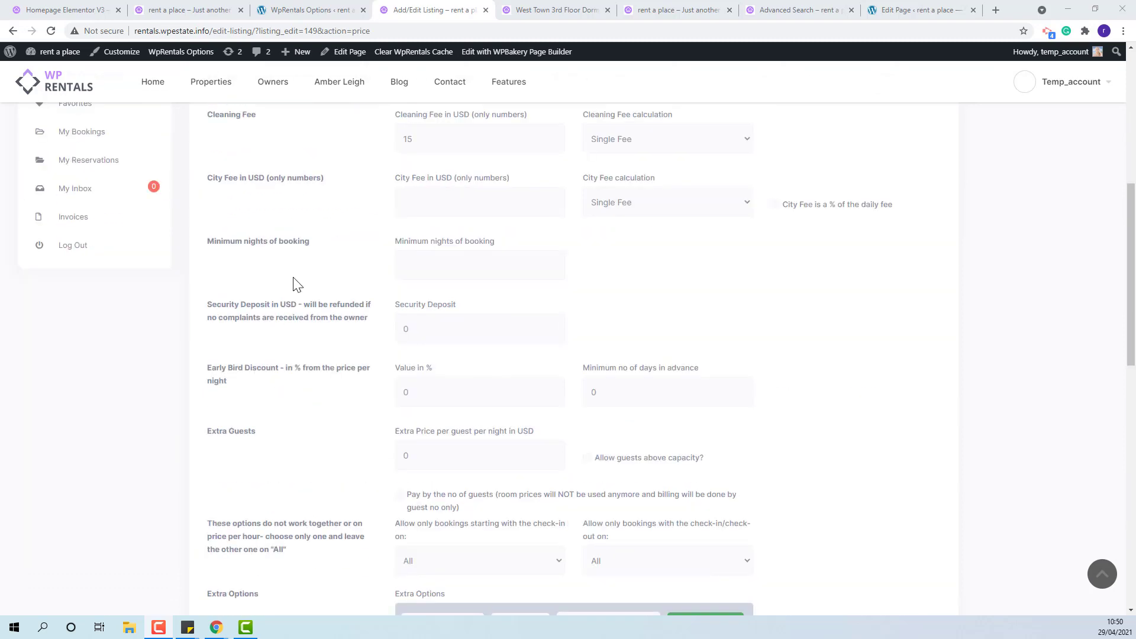
{"action": "scroll", "coordinate": [678, 389], "scroll_direction": "down", "scroll_amount": 6}
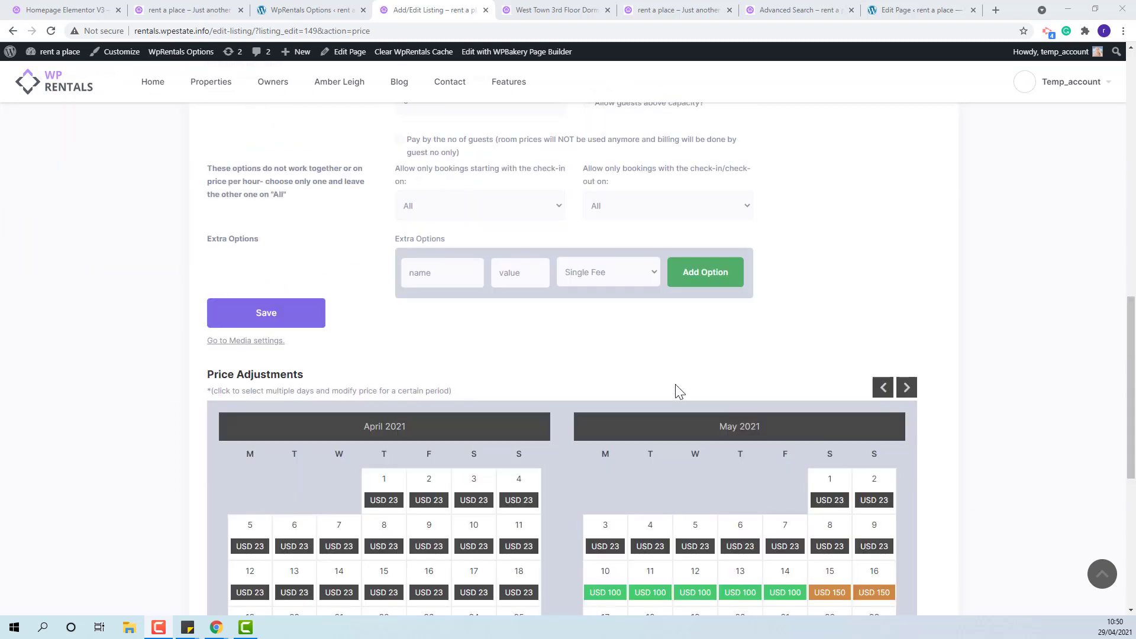
{"action": "scroll", "coordinate": [680, 385], "scroll_direction": "down", "scroll_amount": 2}
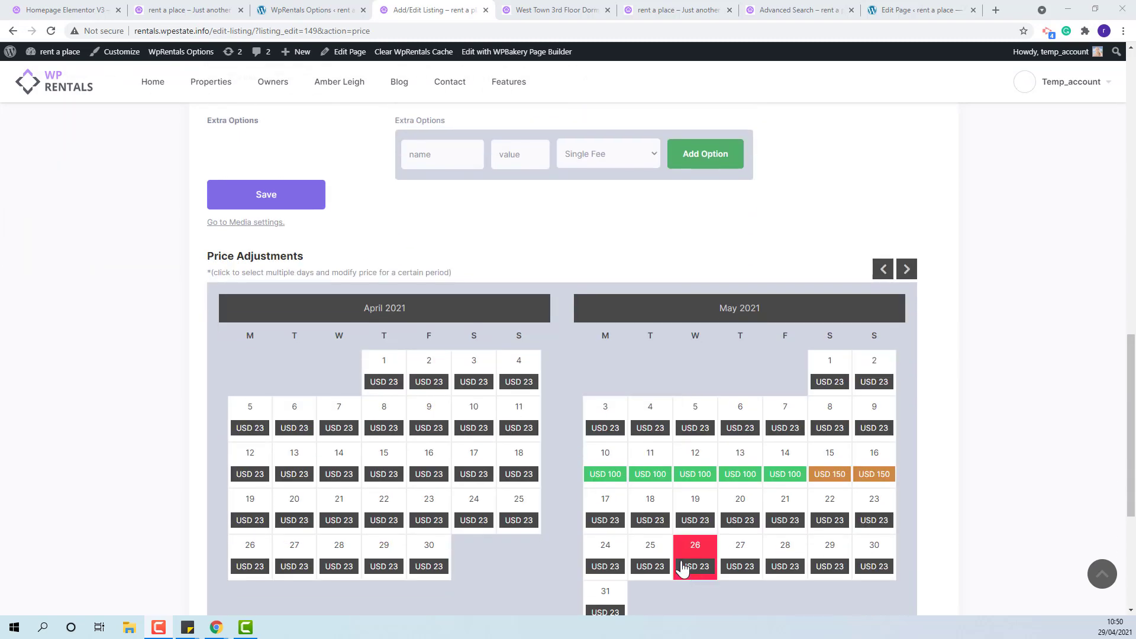
Step: Select May 17 to May 22 and apply a new nightly price of USD 36
{"action": "left_click", "coordinate": [605, 465]}
{"action": "left_click", "coordinate": [604, 521]}
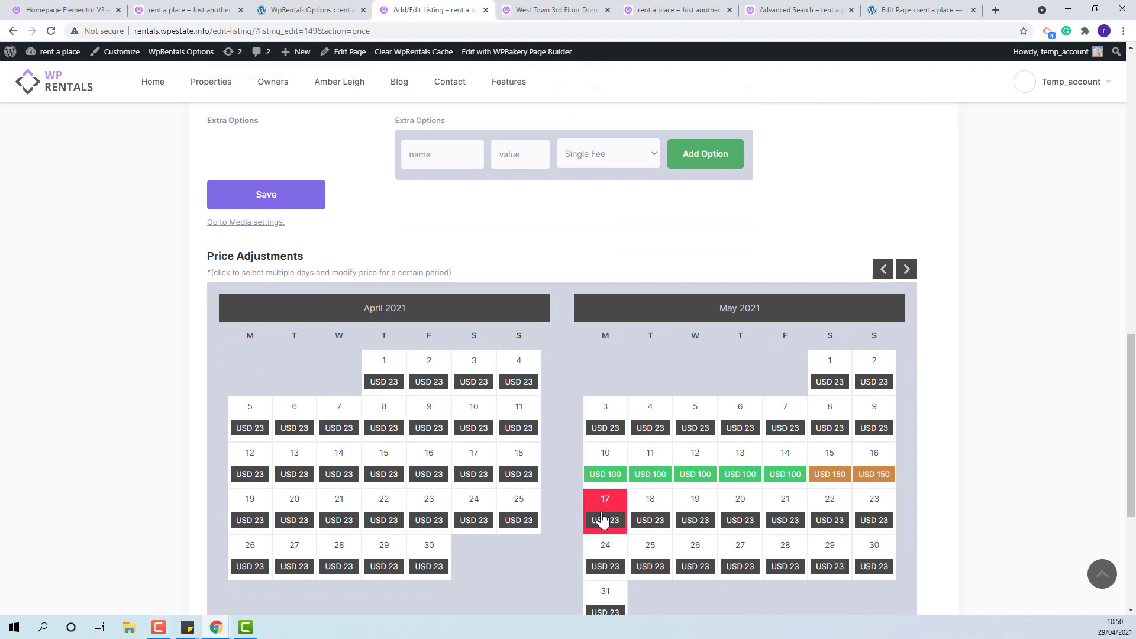
{"action": "left_click", "coordinate": [829, 521]}
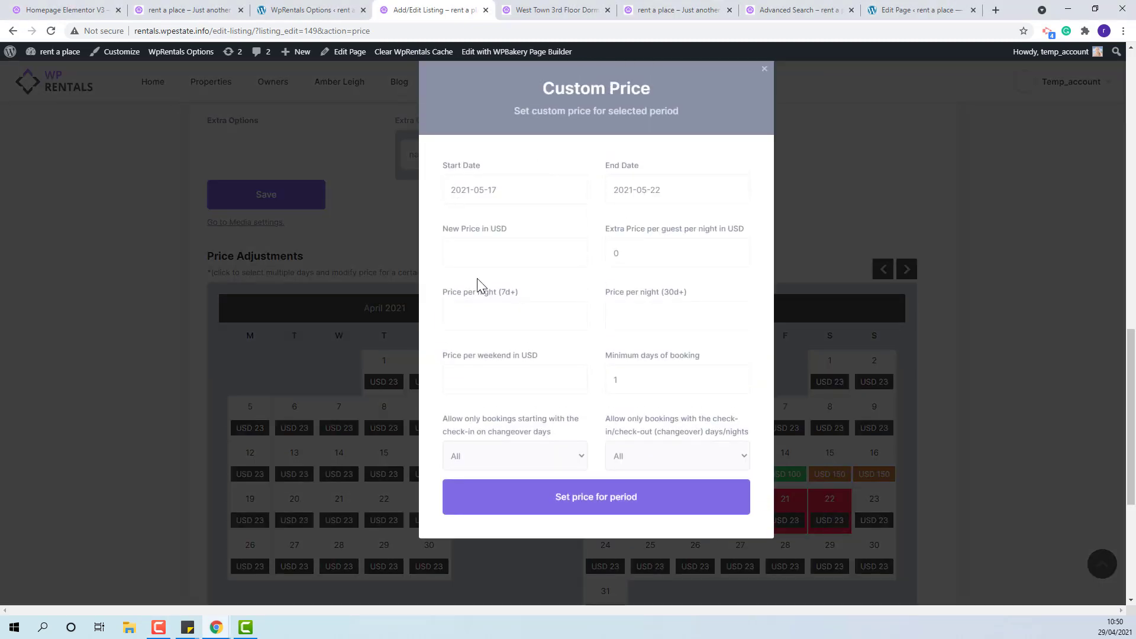
{"action": "left_click", "coordinate": [477, 250]}
{"action": "left_click", "coordinate": [615, 506]}
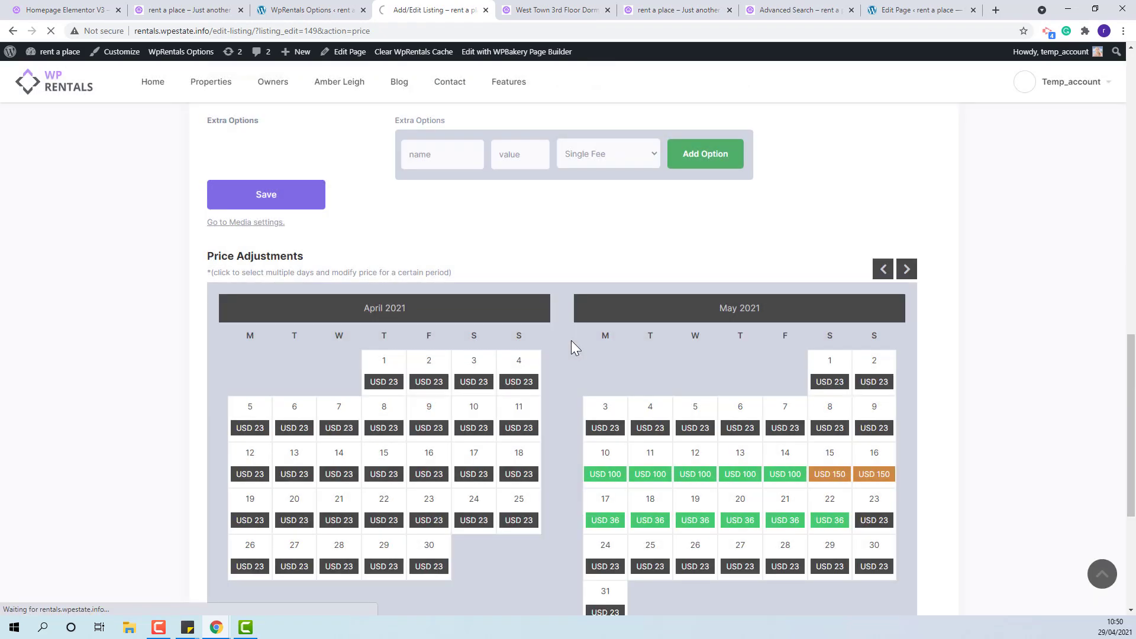
{"action": "scroll", "coordinate": [570, 340], "scroll_direction": "down", "scroll_amount": 5}
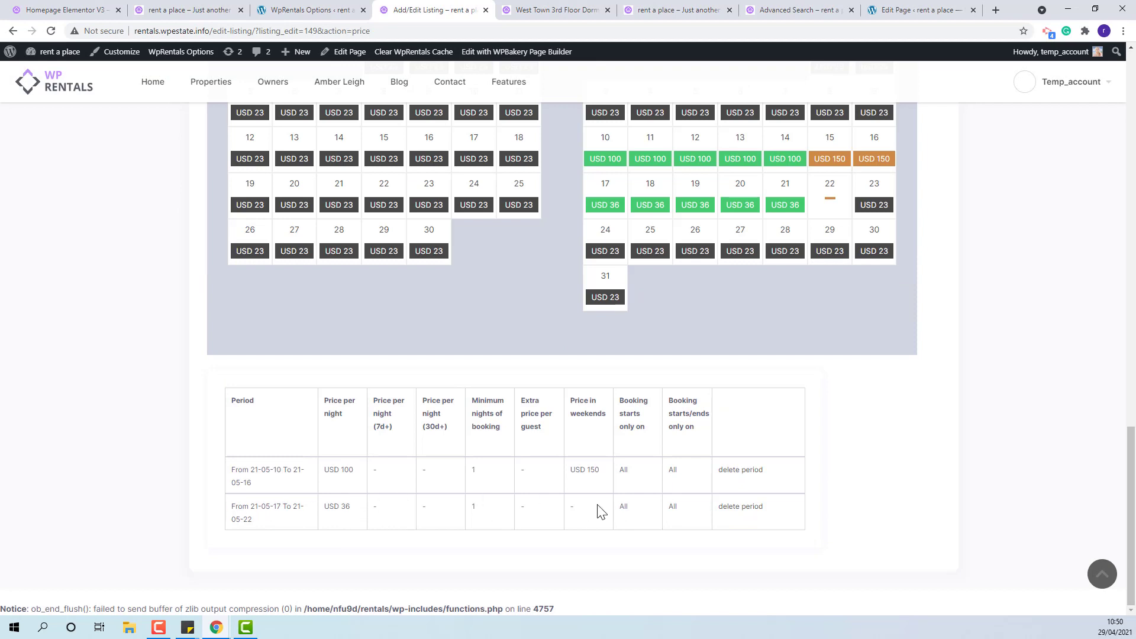
Step: Save the price settings and reload the public property page to check the updated prices
{"action": "scroll", "coordinate": [545, 508], "scroll_direction": "up", "scroll_amount": 6}
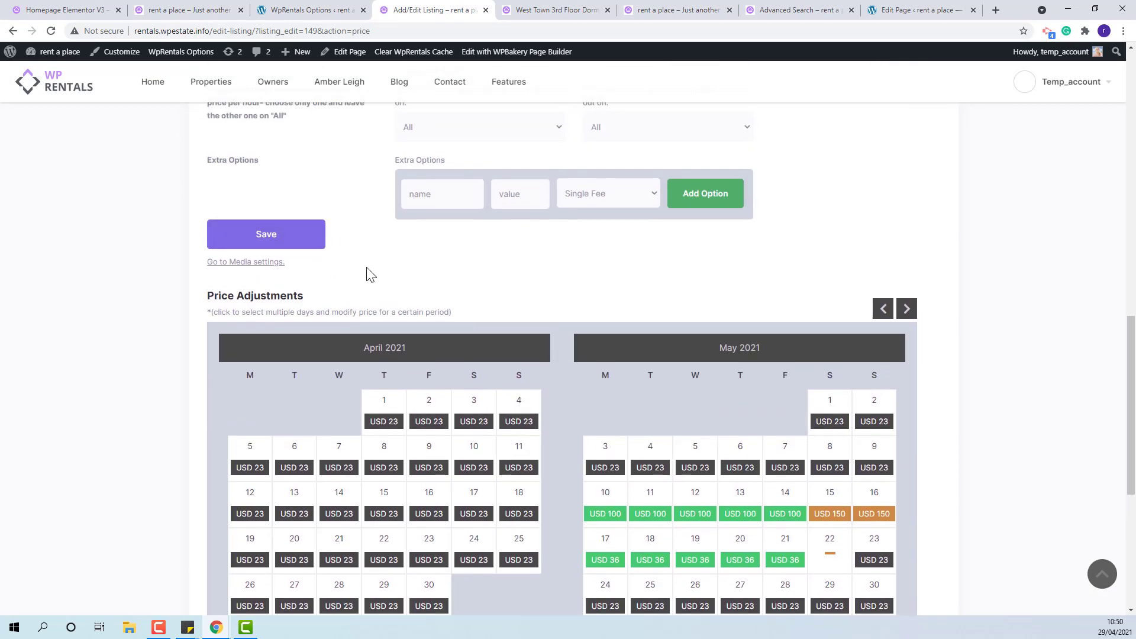
{"action": "left_click", "coordinate": [306, 243]}
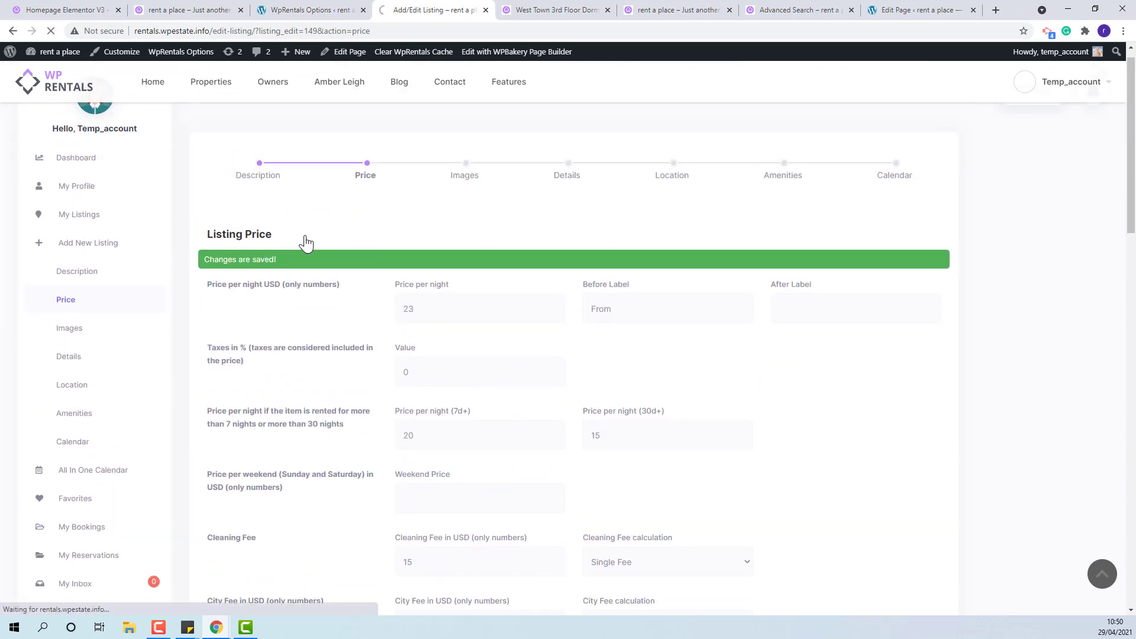
{"action": "left_click", "coordinate": [534, 10]}
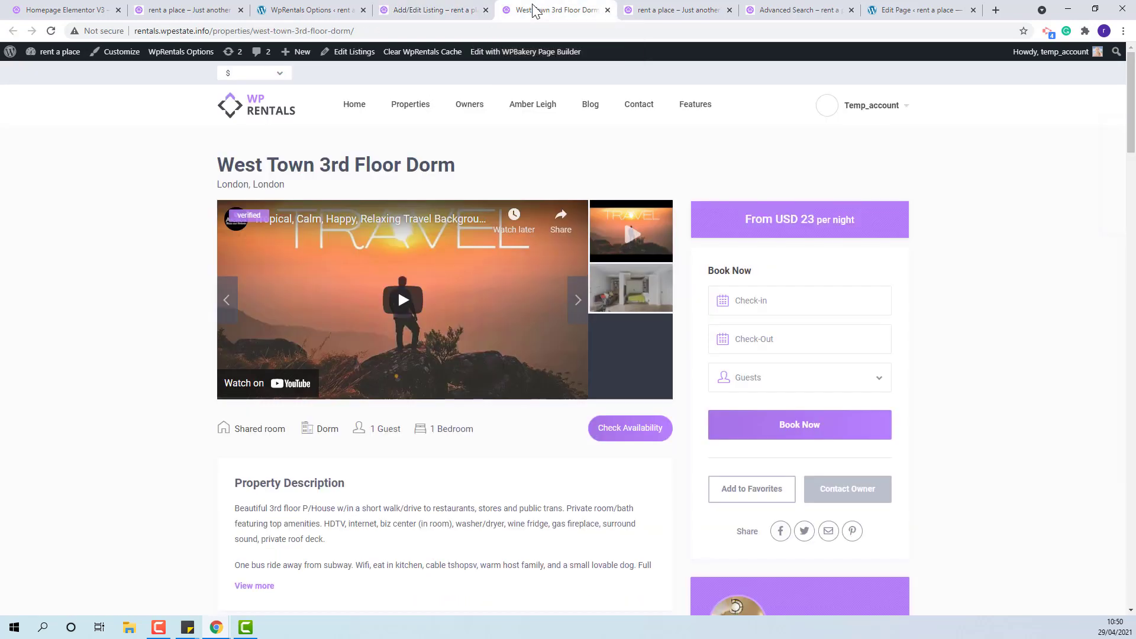
{"action": "left_click", "coordinate": [50, 31]}
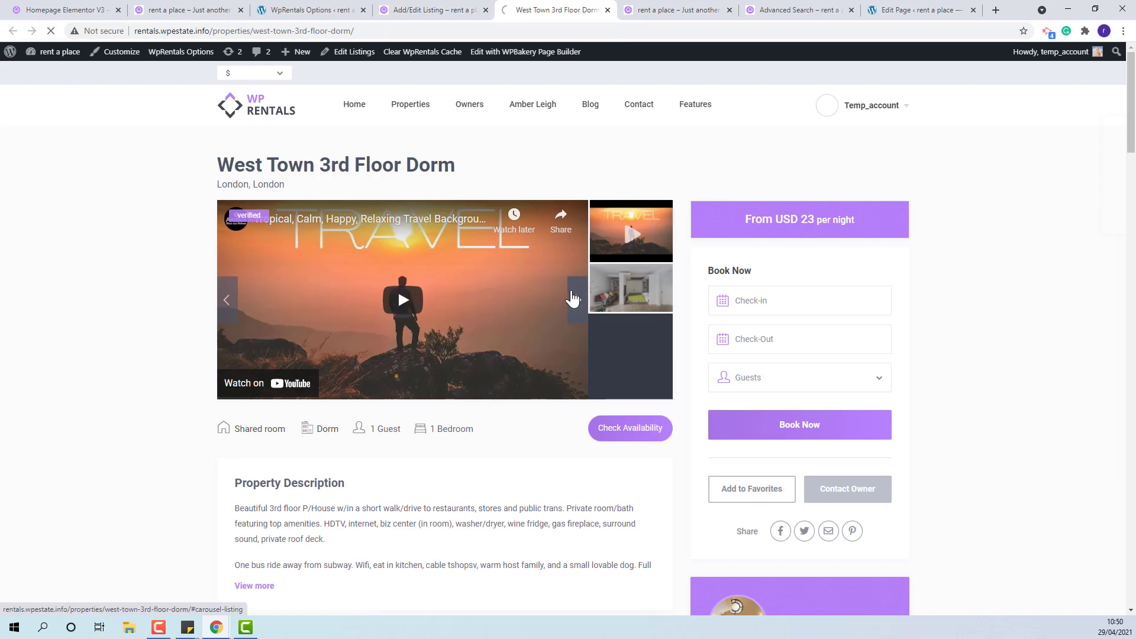
{"action": "scroll", "coordinate": [568, 296], "scroll_direction": "down", "scroll_amount": 4}
{"action": "scroll", "coordinate": [571, 297], "scroll_direction": "down", "scroll_amount": 1}
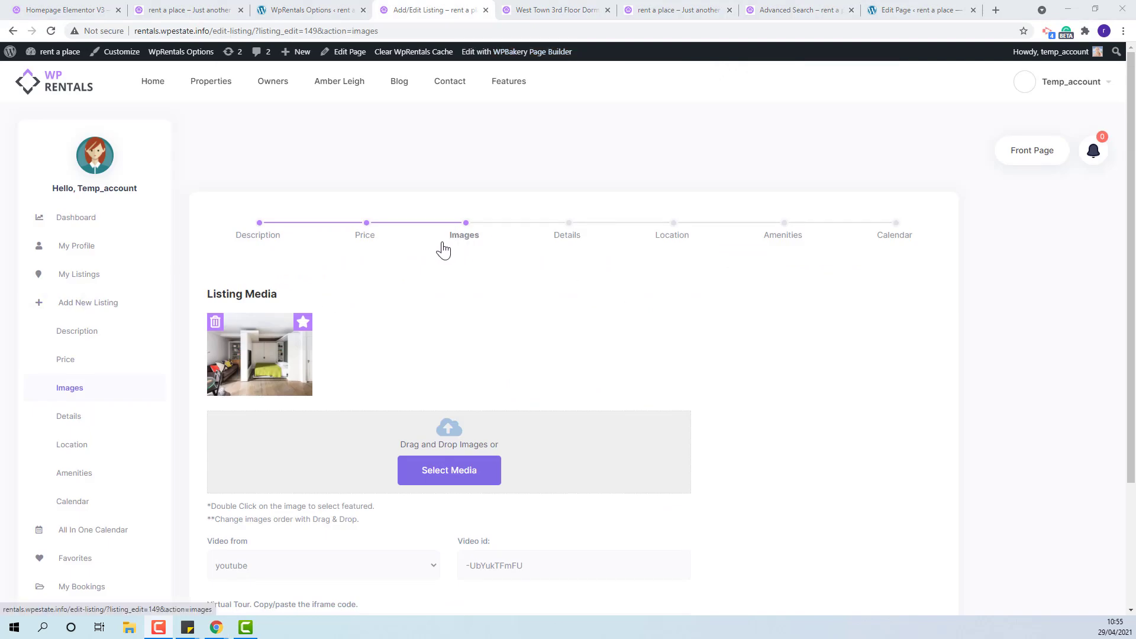
Step: Check the Video from source list without changes, then review the YouTube video on the property page
{"action": "scroll", "coordinate": [450, 328], "scroll_direction": "down", "scroll_amount": 3}
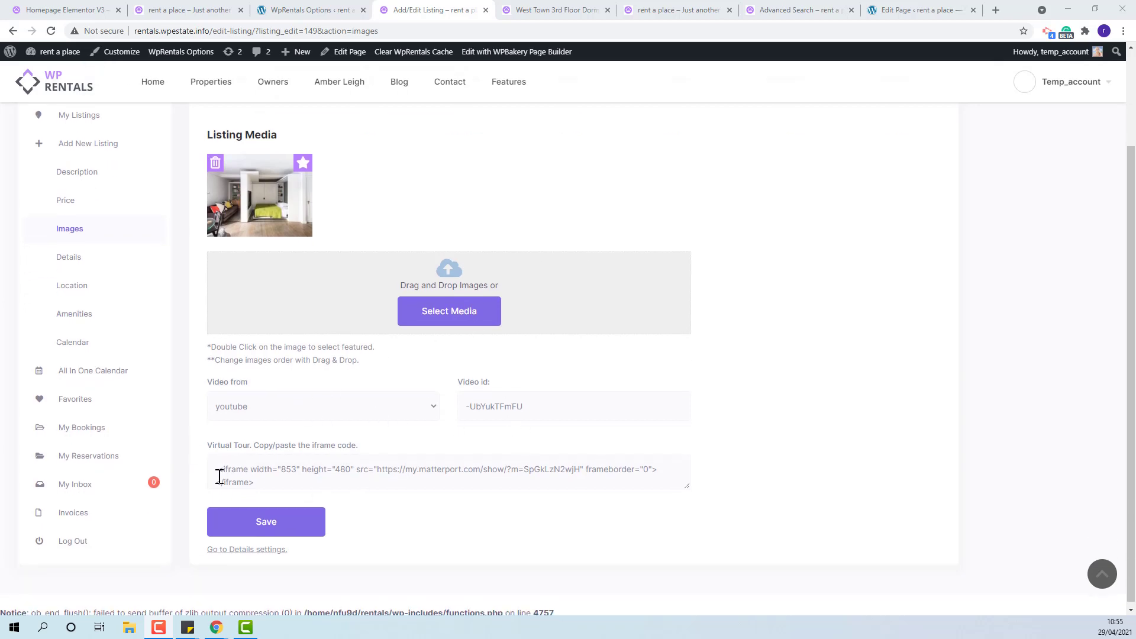
{"action": "left_click", "coordinate": [395, 412]}
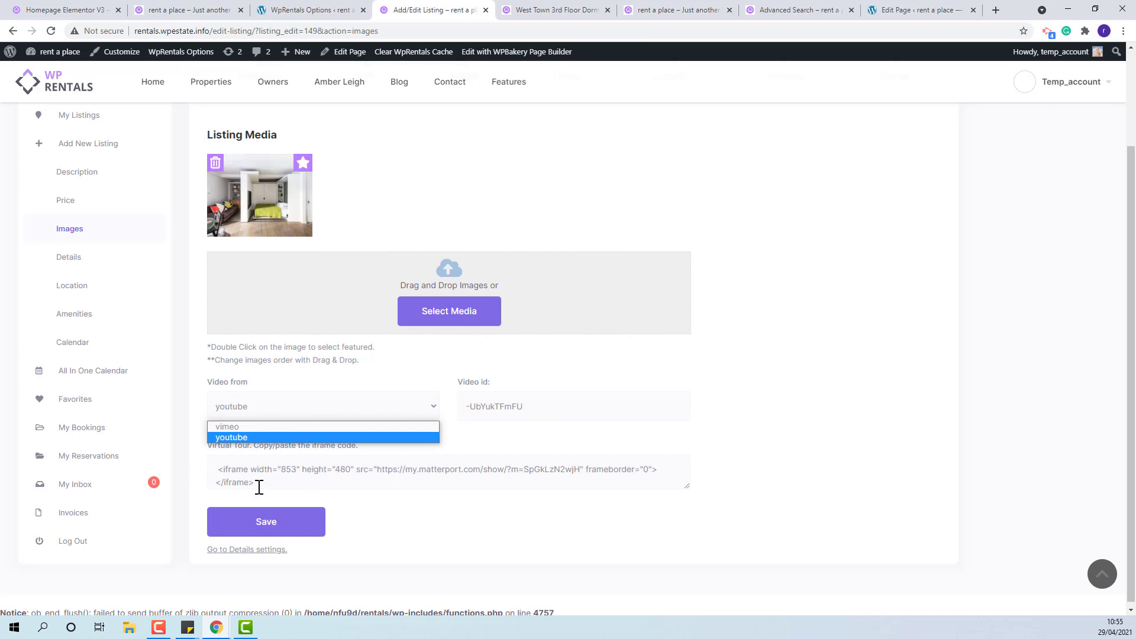
{"action": "left_click", "coordinate": [550, 10]}
{"action": "left_click", "coordinate": [550, 10]}
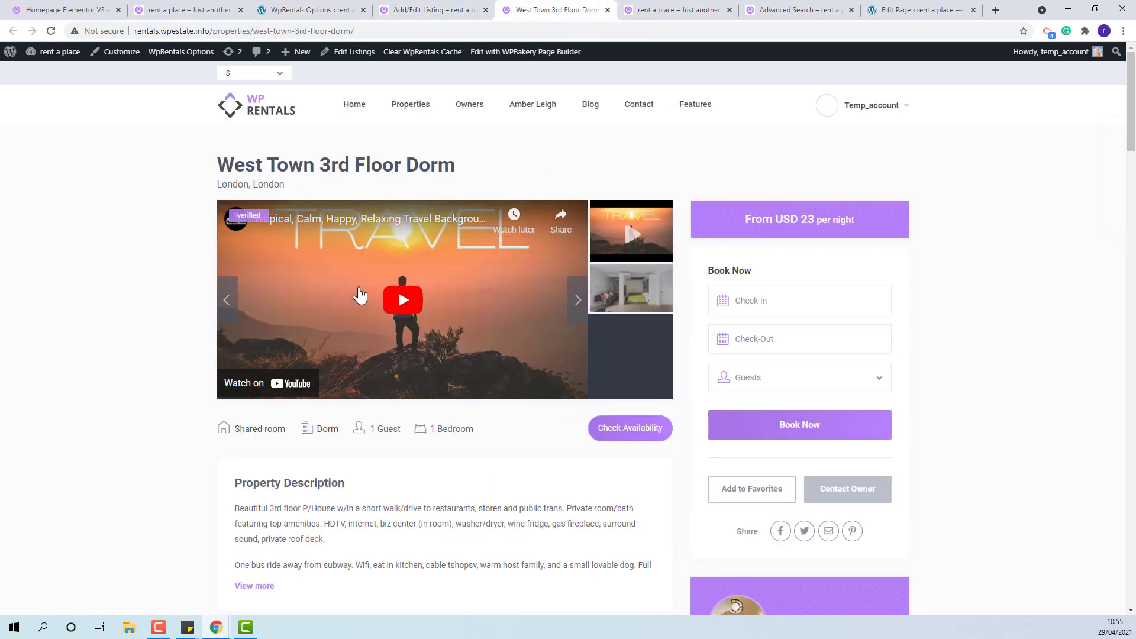
{"action": "scroll", "coordinate": [175, 404], "scroll_direction": "down", "scroll_amount": 15}
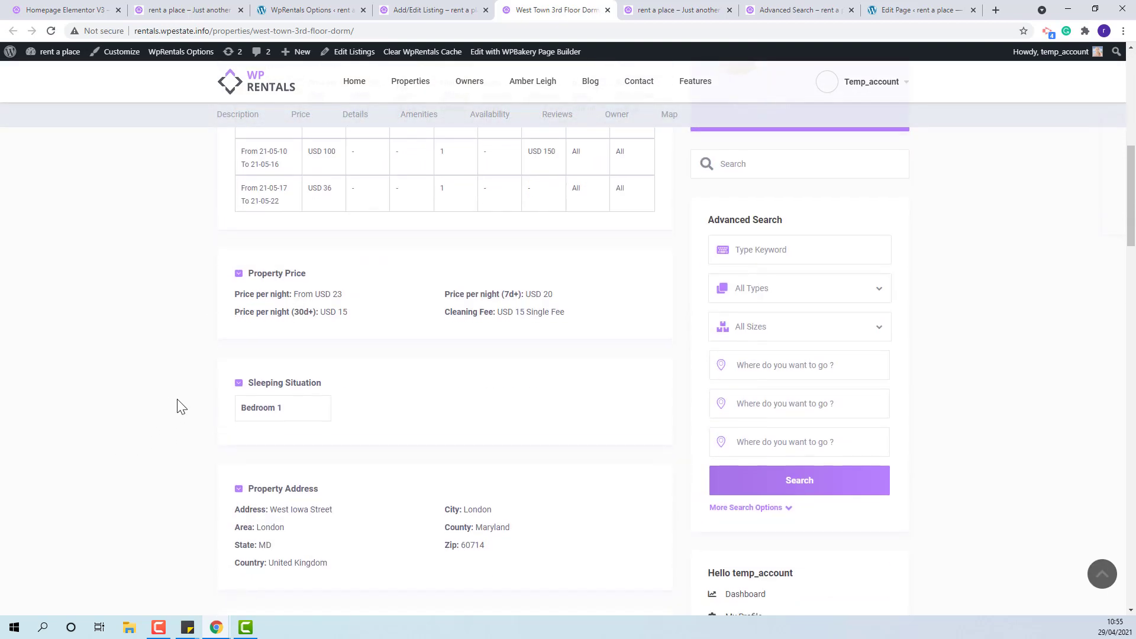
{"action": "scroll", "coordinate": [180, 406], "scroll_direction": "down", "scroll_amount": 12}
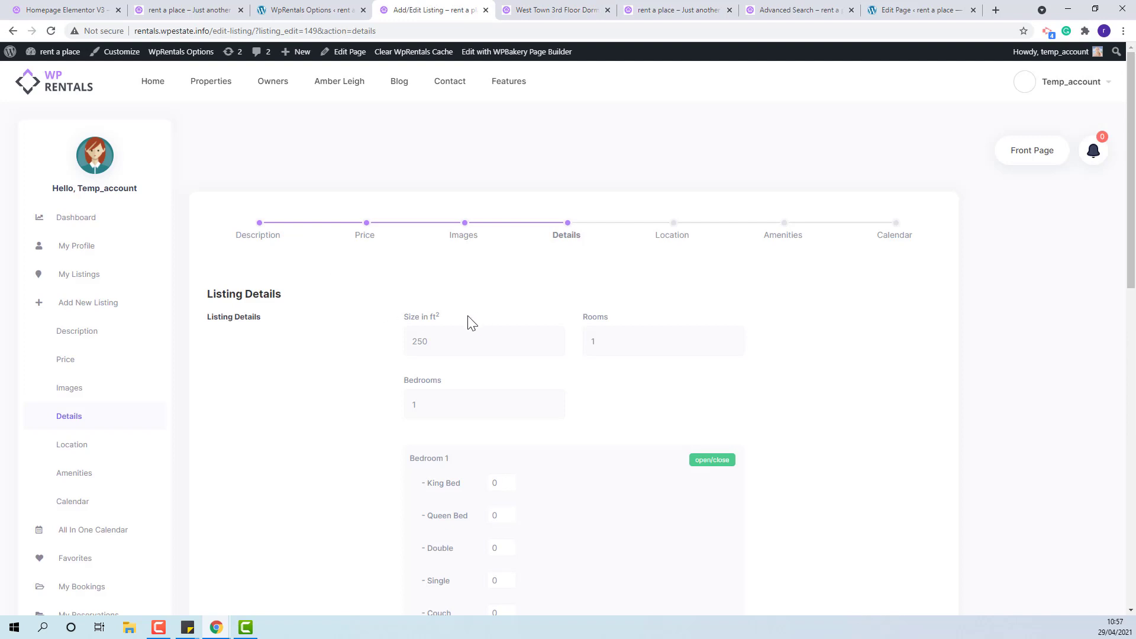
Step: Set Bedrooms to 3 and give Bedroom 1 a king bed count of 2
{"action": "left_click", "coordinate": [454, 350]}
{"action": "scroll", "coordinate": [462, 385], "scroll_direction": "down", "scroll_amount": 3}
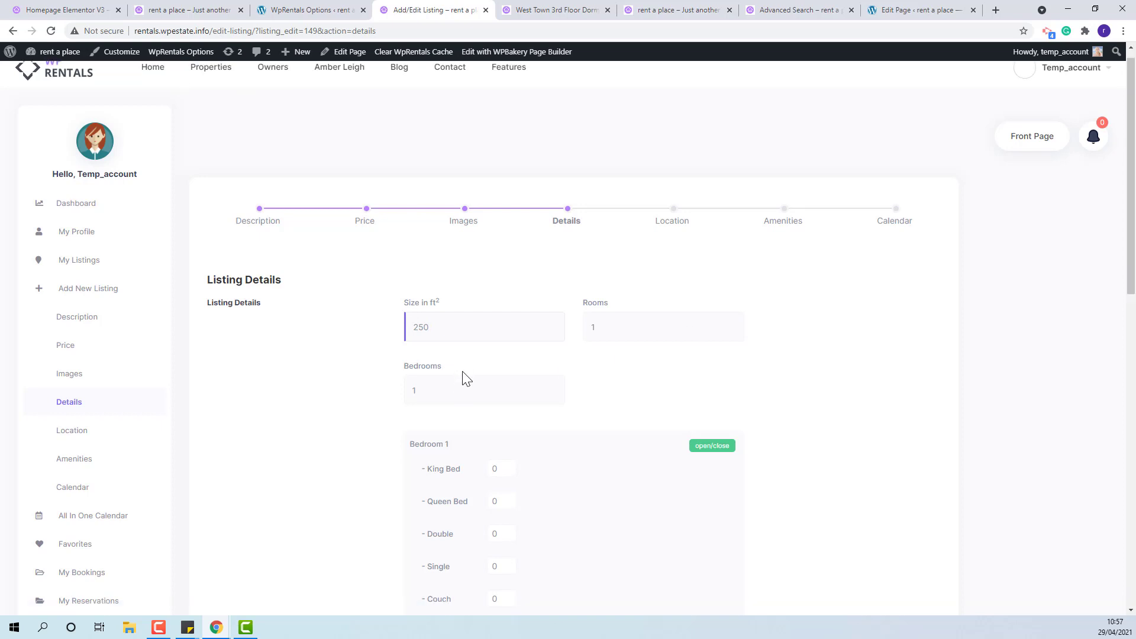
{"action": "left_click", "coordinate": [430, 243]}
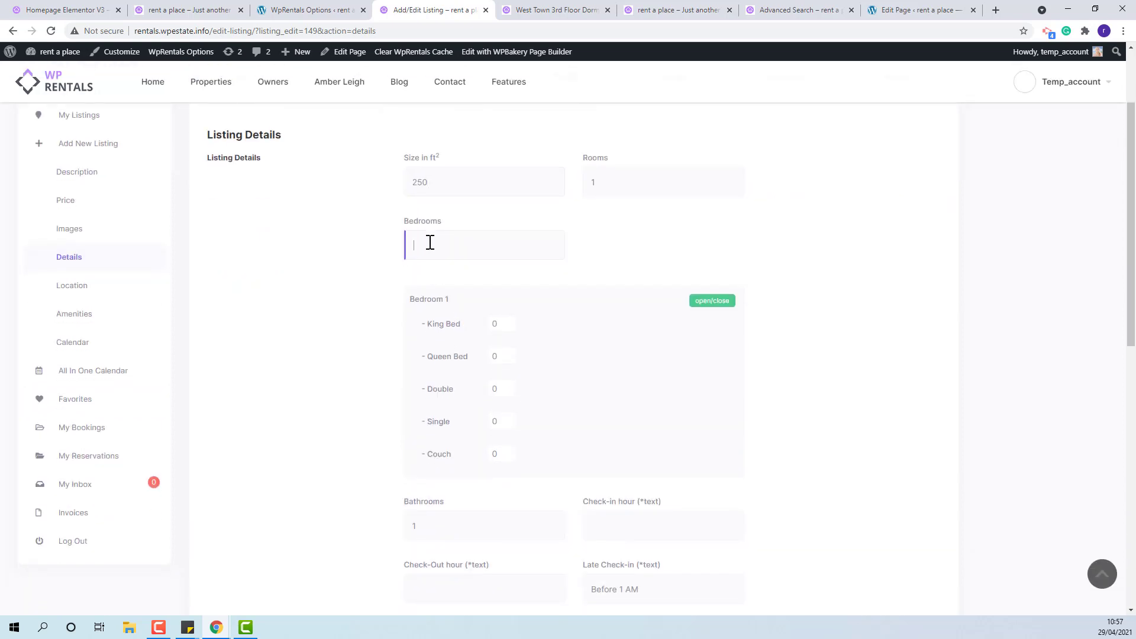
{"action": "type", "text": "3"}
{"action": "left_click", "coordinate": [489, 326]}
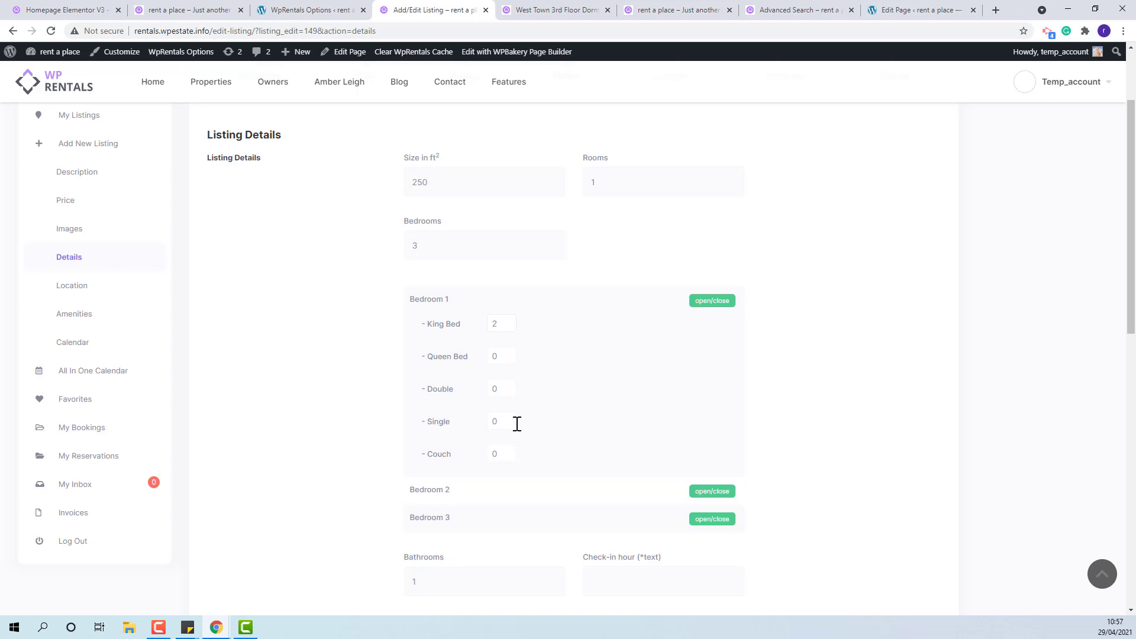
Step: Expand the Bedroom 2 and Bedroom 3 bed details, then review the public property page
{"action": "scroll", "coordinate": [592, 426], "scroll_direction": "down", "scroll_amount": 1}
{"action": "left_click", "coordinate": [722, 439]}
{"action": "scroll", "coordinate": [721, 473], "scroll_direction": "down", "scroll_amount": 2}
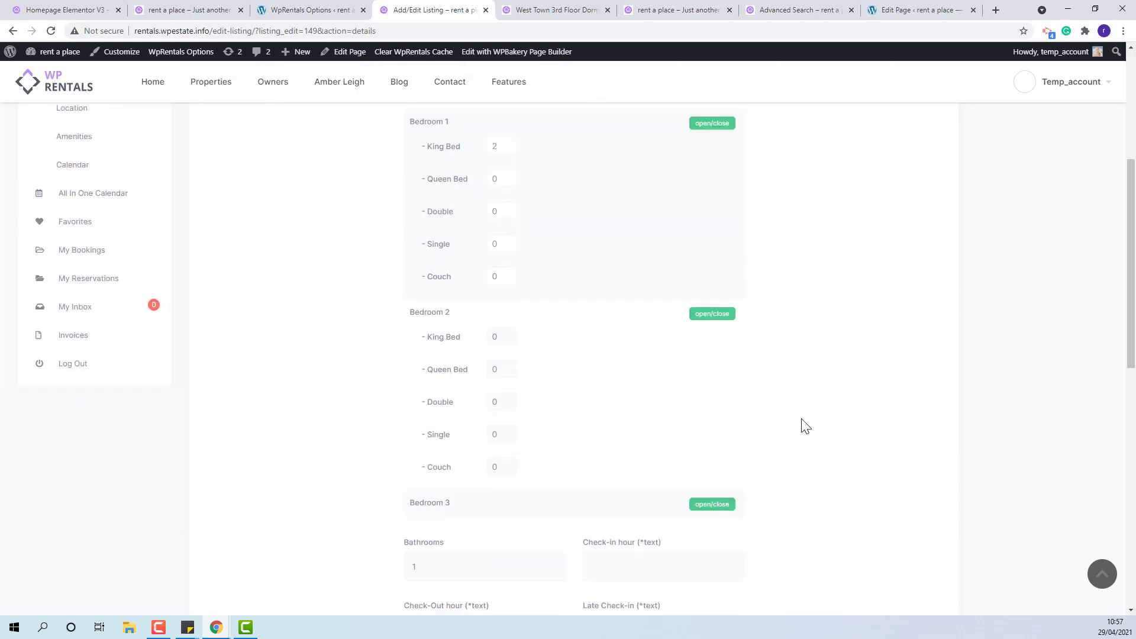
{"action": "left_click", "coordinate": [721, 510]}
{"action": "scroll", "coordinate": [847, 342], "scroll_direction": "down", "scroll_amount": 10}
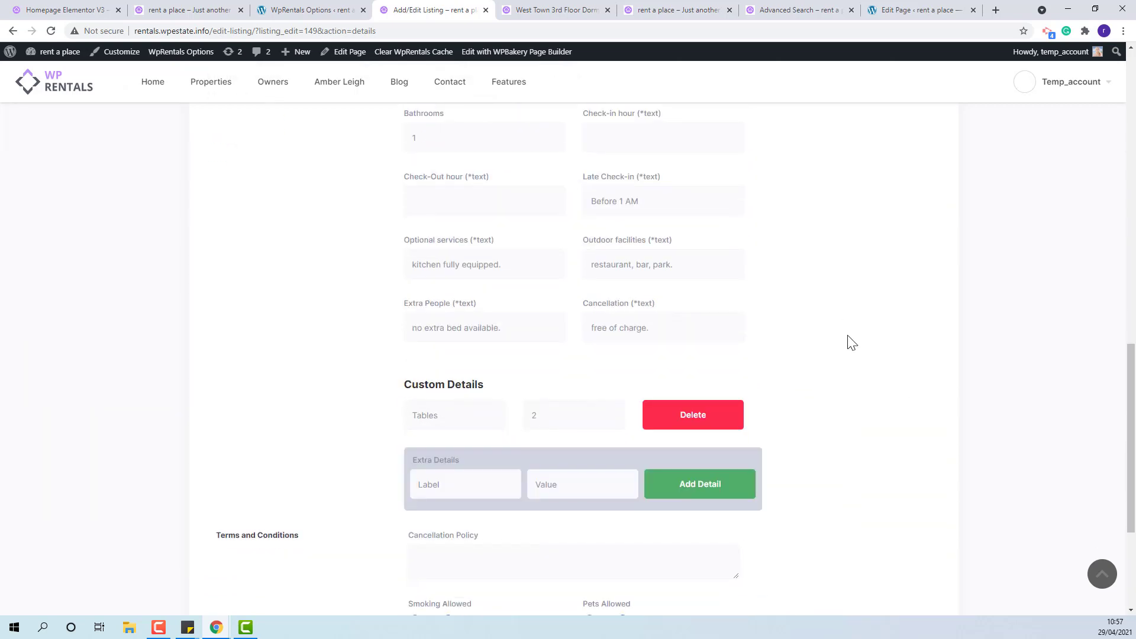
{"action": "scroll", "coordinate": [849, 342], "scroll_direction": "up", "scroll_amount": 2}
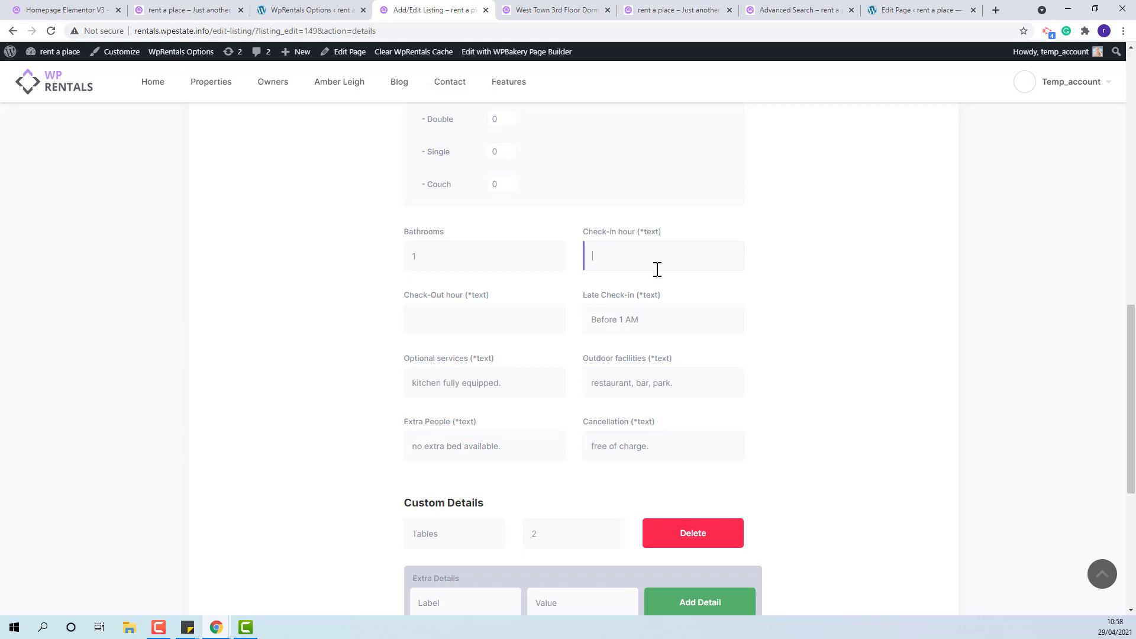
{"action": "left_click", "coordinate": [561, 12]}
{"action": "scroll", "coordinate": [539, 233], "scroll_direction": "up", "scroll_amount": 10}
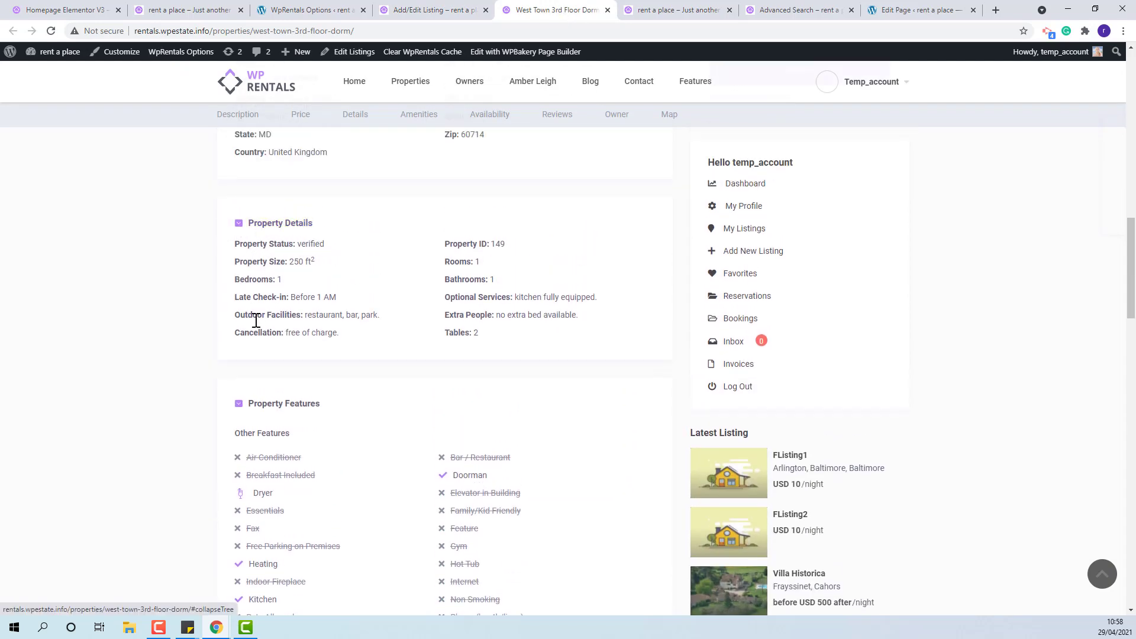
Step: Go back to the listing edit form, then revisit the public property page and scroll down it
{"action": "key", "text": "ctrl+shift+Tab"}
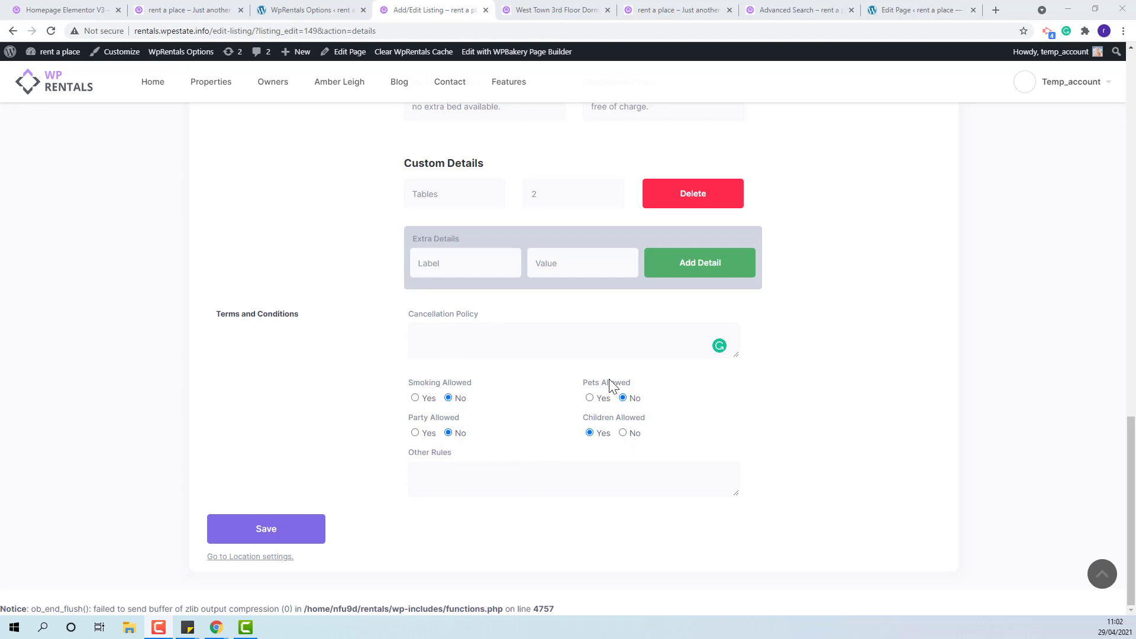
{"action": "left_click", "coordinate": [538, 11]}
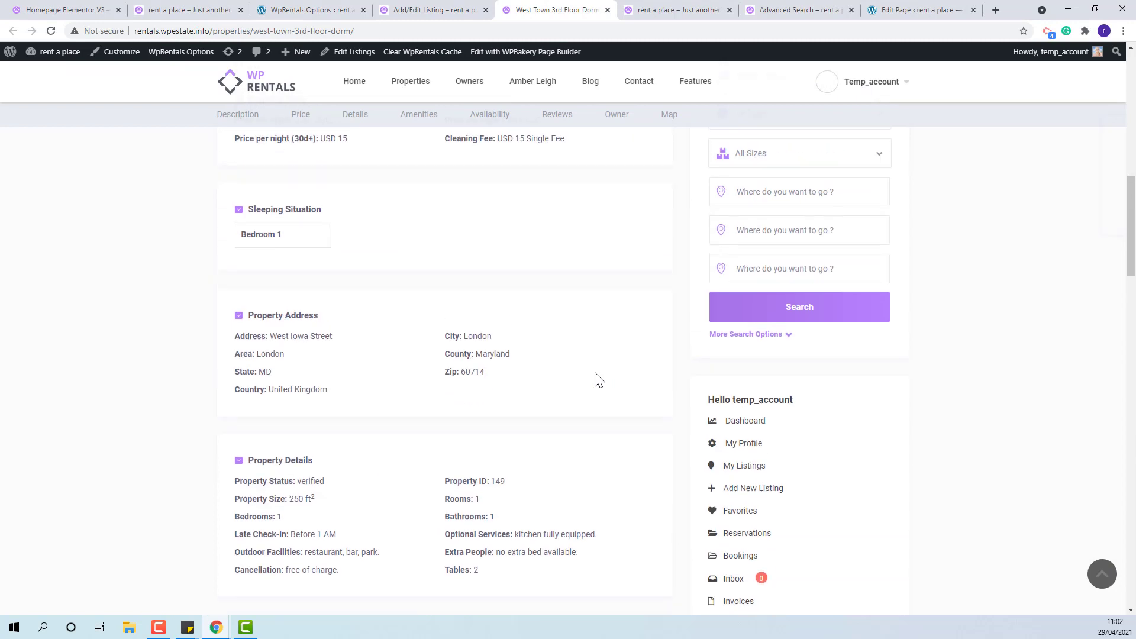
{"action": "scroll", "coordinate": [599, 380], "scroll_direction": "down", "scroll_amount": 11}
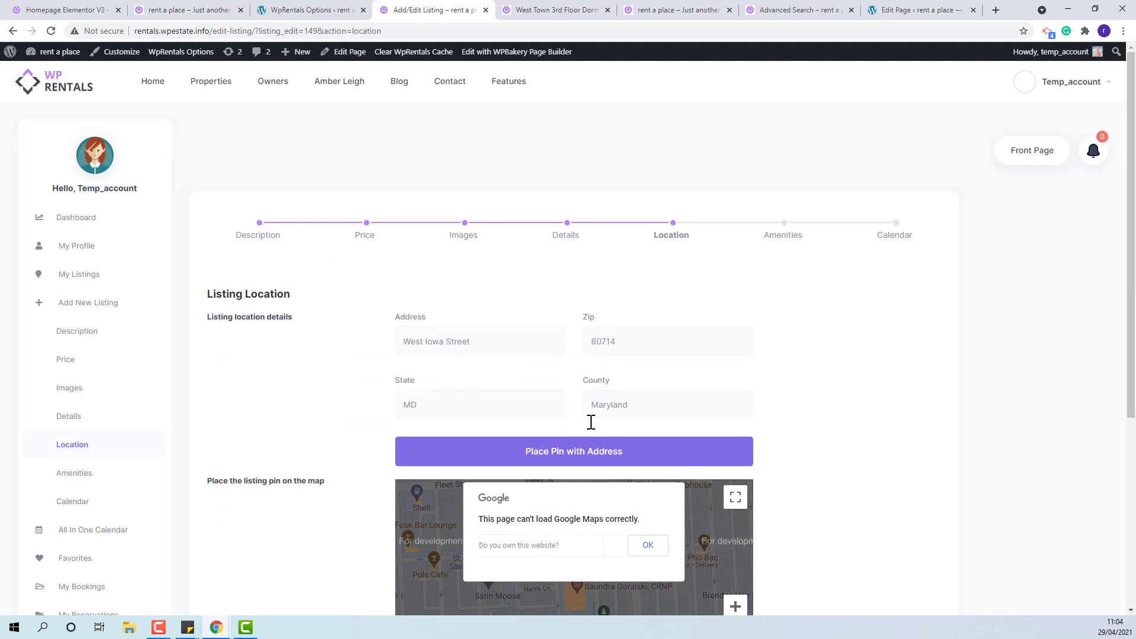
Step: Scroll down through the Location step's address fields and map
{"action": "scroll", "coordinate": [767, 406], "scroll_direction": "down", "scroll_amount": 5}
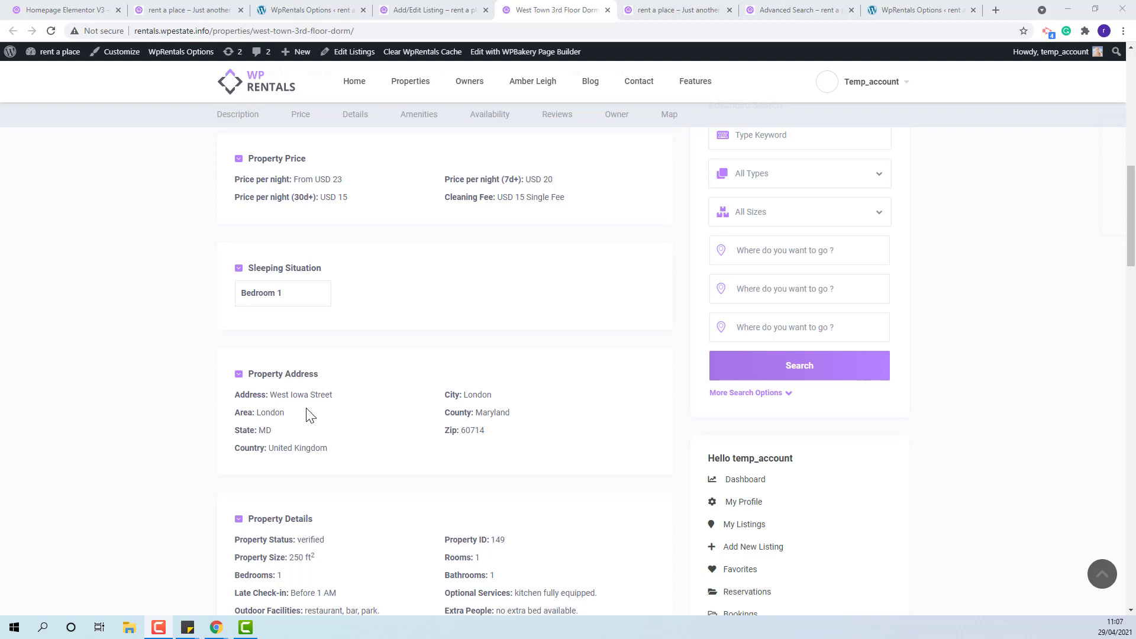
Step: In WpRentals Options, set 'Hide map location and address for unbooked properties' to Yes and save
{"action": "left_click", "coordinate": [886, 10]}
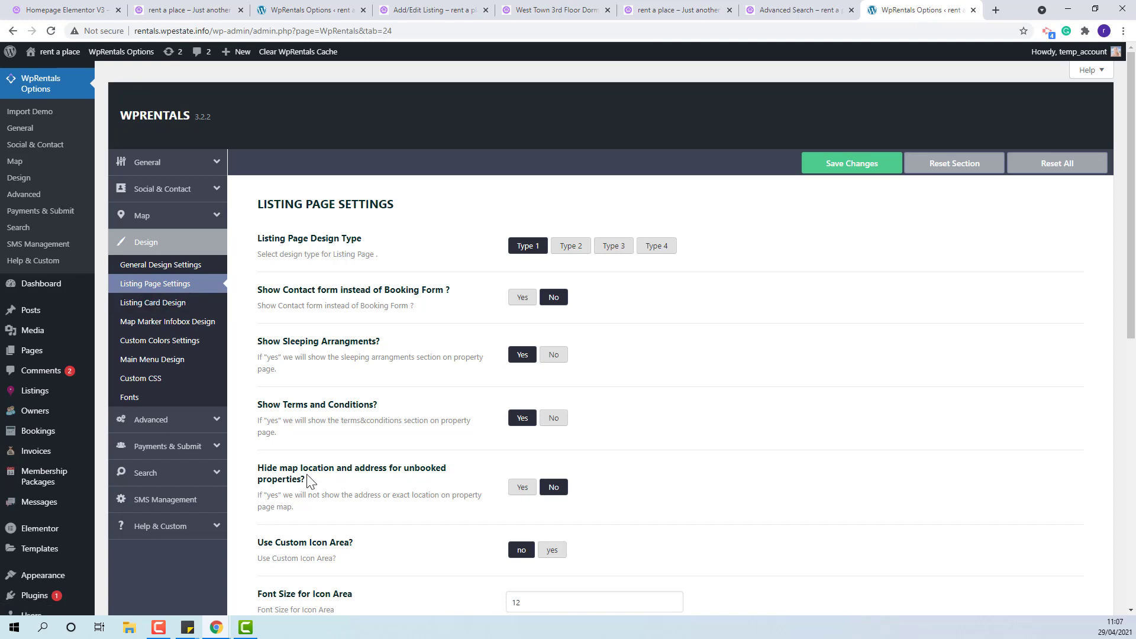
{"action": "left_click", "coordinate": [523, 489]}
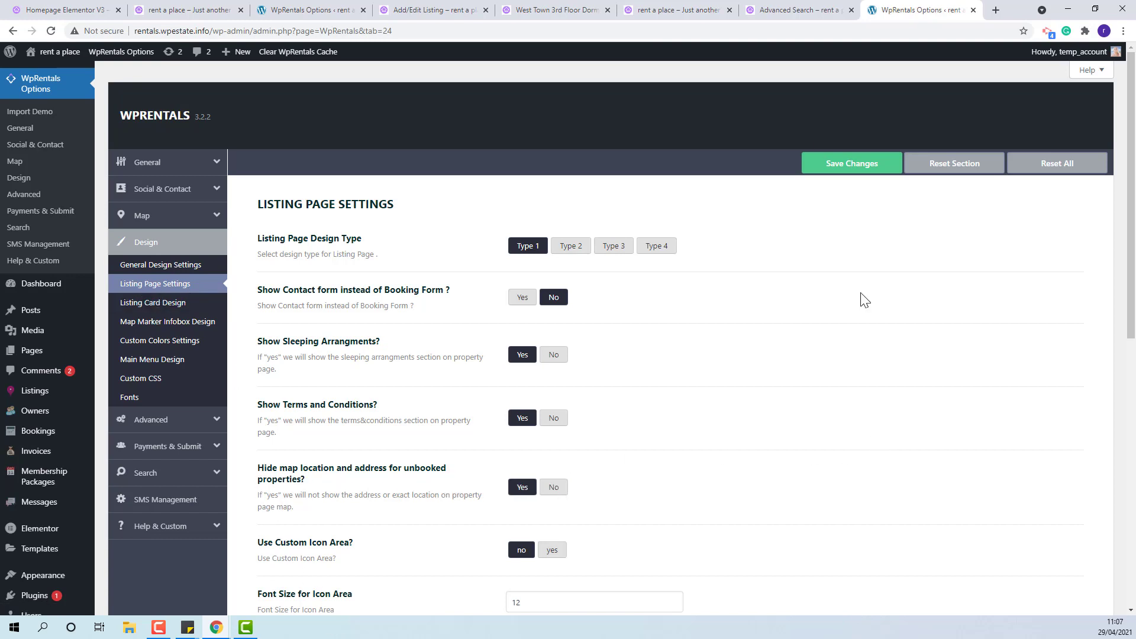
{"action": "left_click", "coordinate": [827, 167]}
{"action": "left_click", "coordinate": [556, 10]}
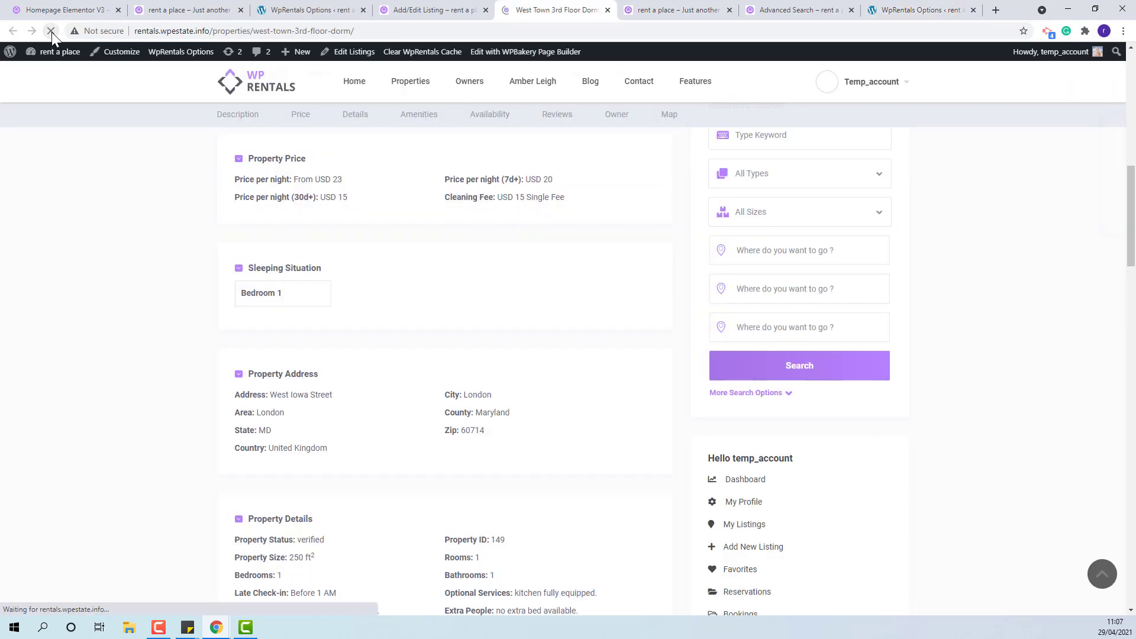
Step: Reload the property page to check its Property Features, then return to the Amenities step
{"action": "left_click", "coordinate": [51, 31]}
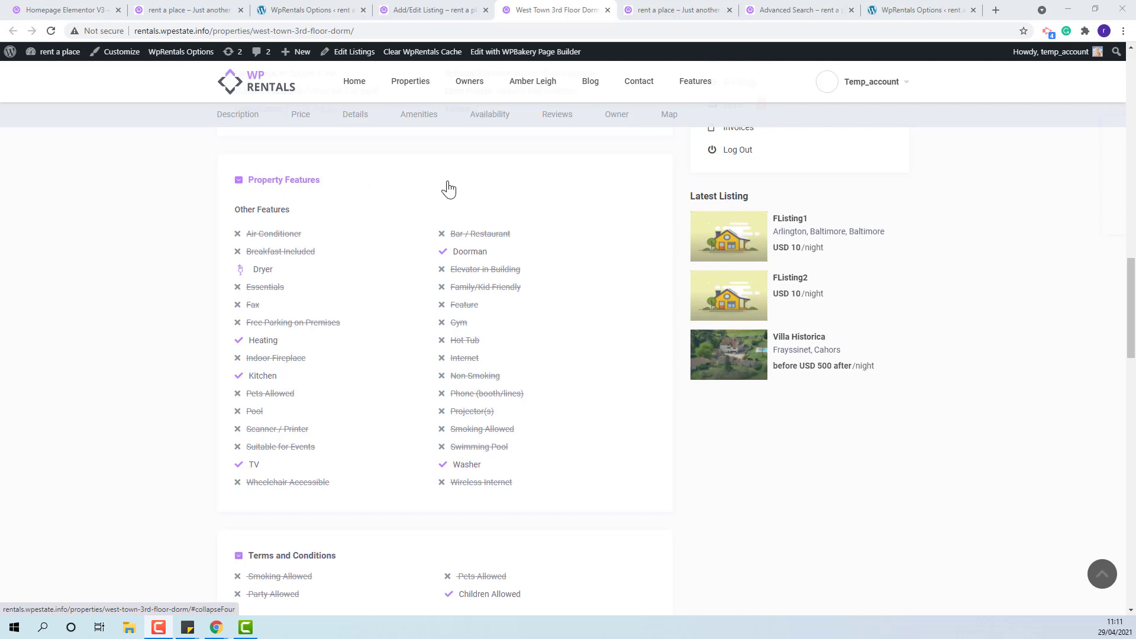
{"action": "key", "text": "ctrl+shift+Tab"}
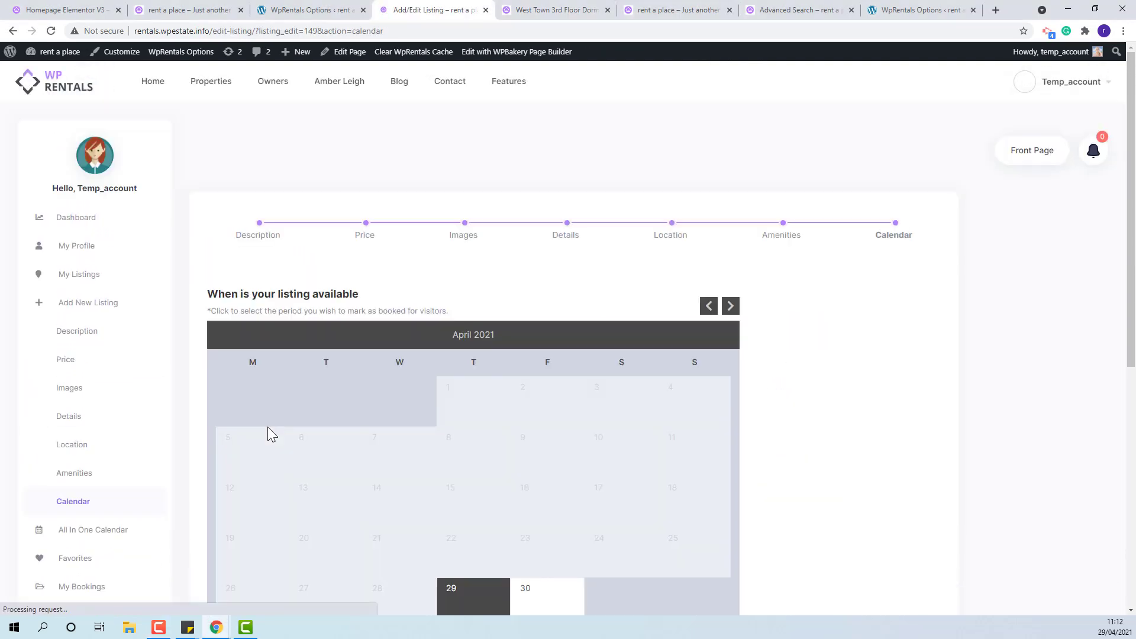
Step: Reserve 3 to 6 May 2021 as a booked period on the availability calendar
{"action": "scroll", "coordinate": [426, 343], "scroll_direction": "down", "scroll_amount": 3}
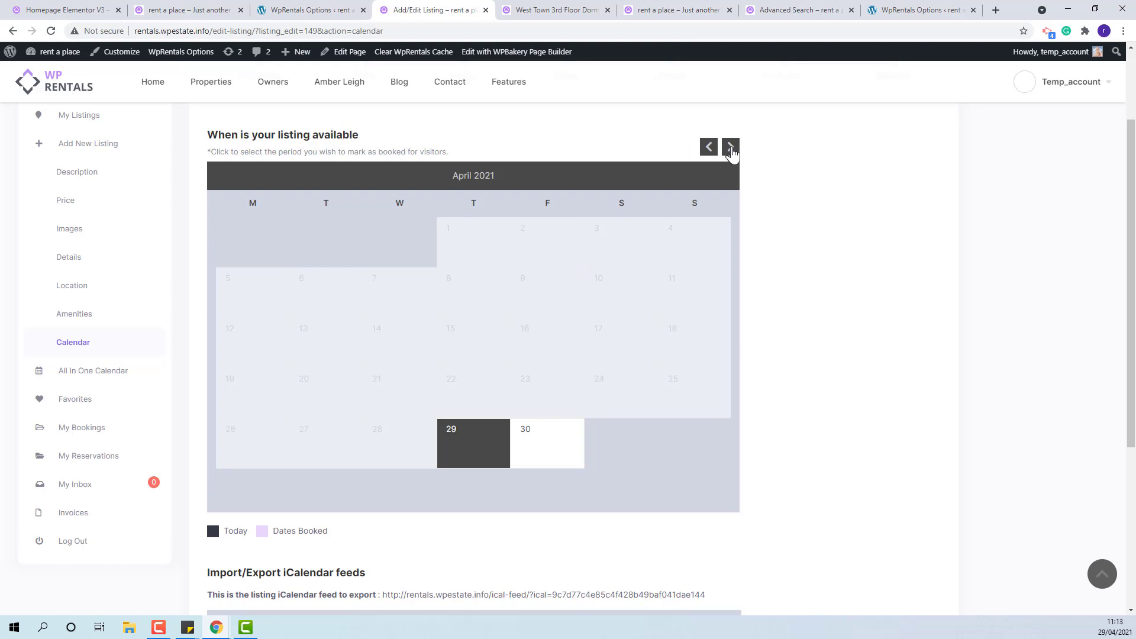
{"action": "left_click", "coordinate": [731, 146]}
{"action": "left_click", "coordinate": [488, 307]}
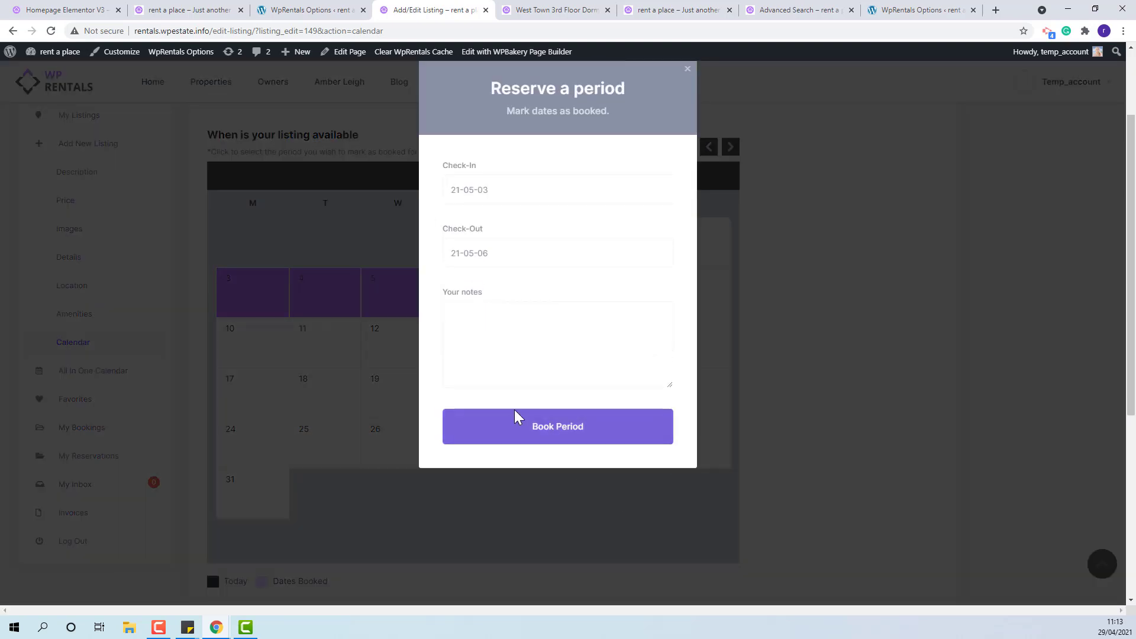
{"action": "left_click", "coordinate": [514, 424]}
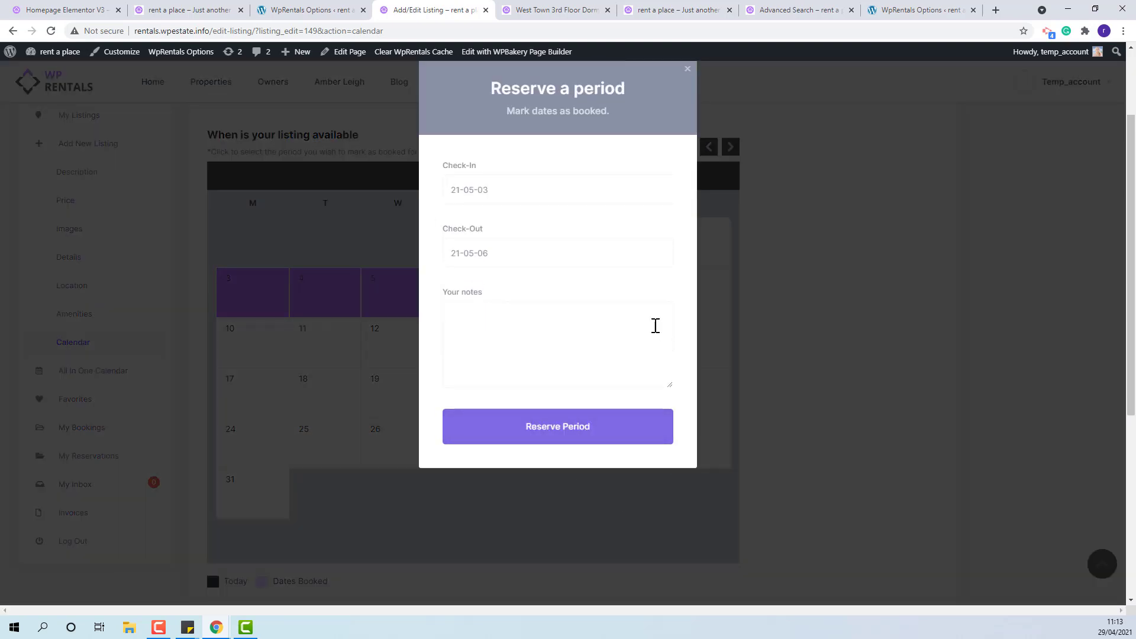
{"action": "scroll", "coordinate": [588, 450], "scroll_direction": "down", "scroll_amount": 5}
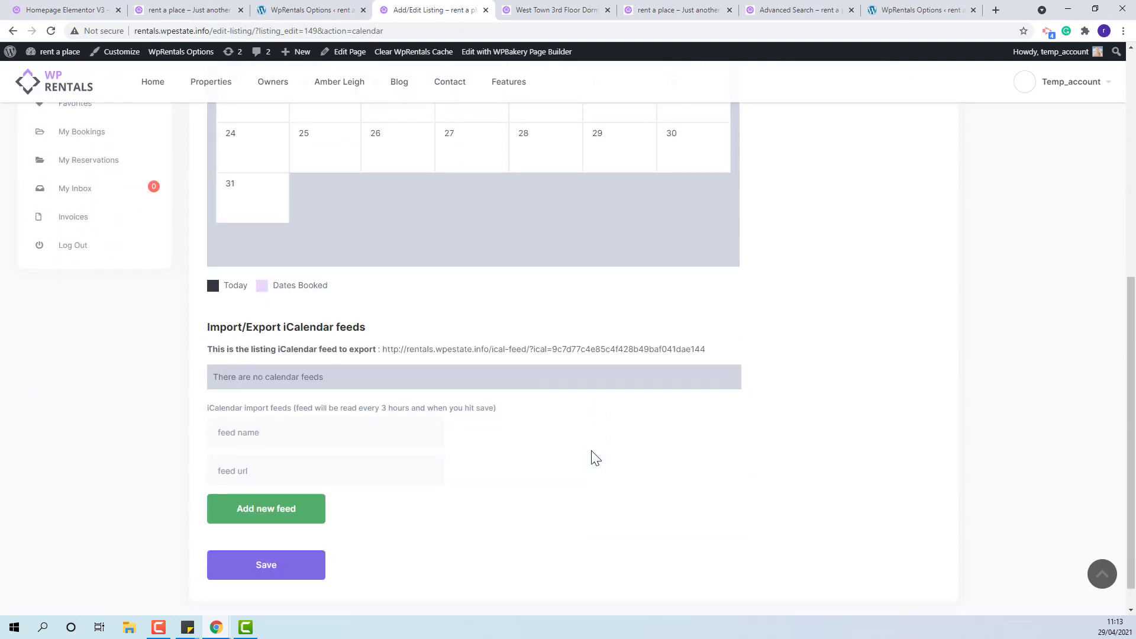